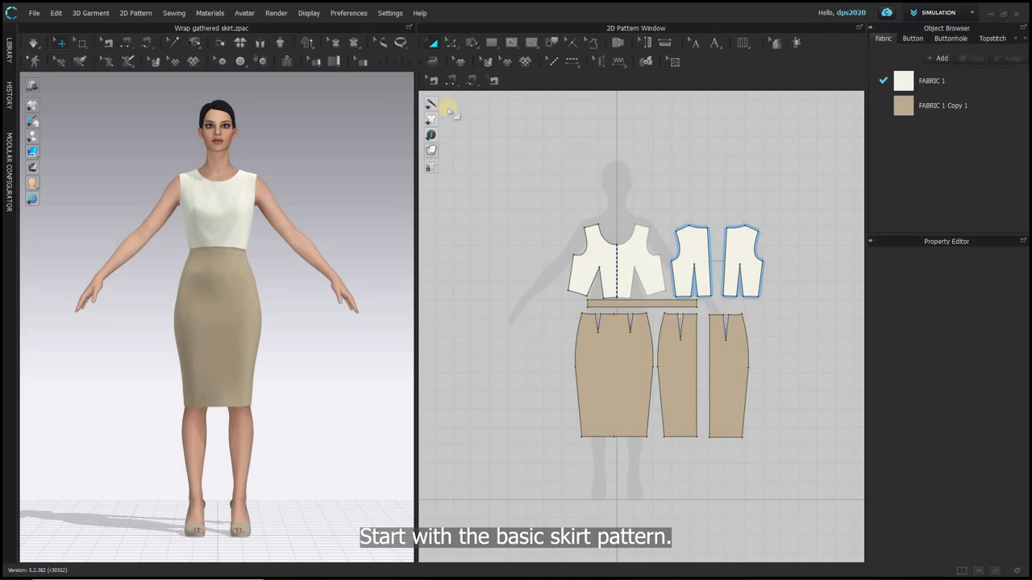
Duplicate the front skirt pattern beside the original, level with it, and reset the copy's arrangement in the 3D view.
right_click(594, 340)
click(608, 59)
right_click(502, 359)
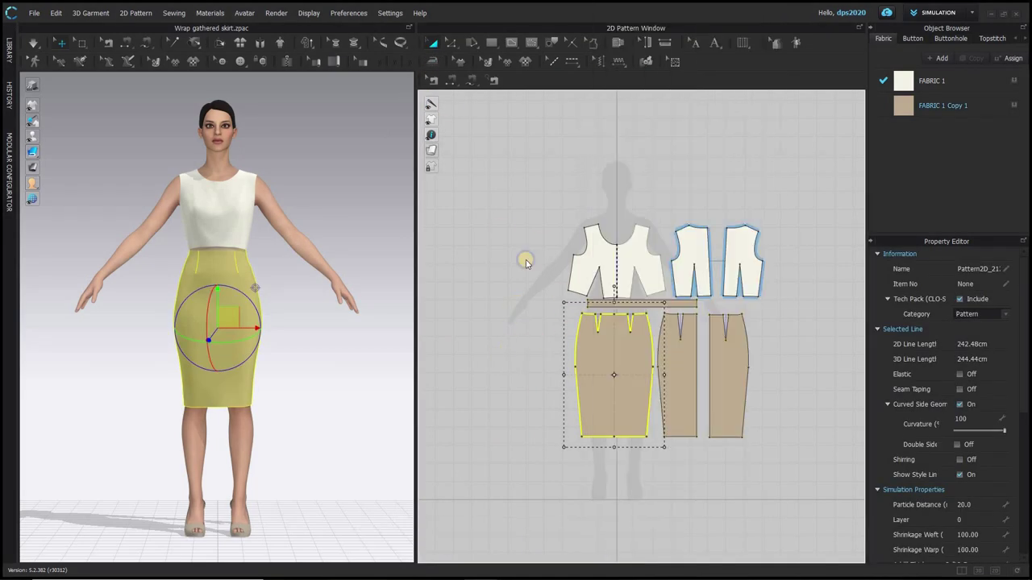
click(526, 83)
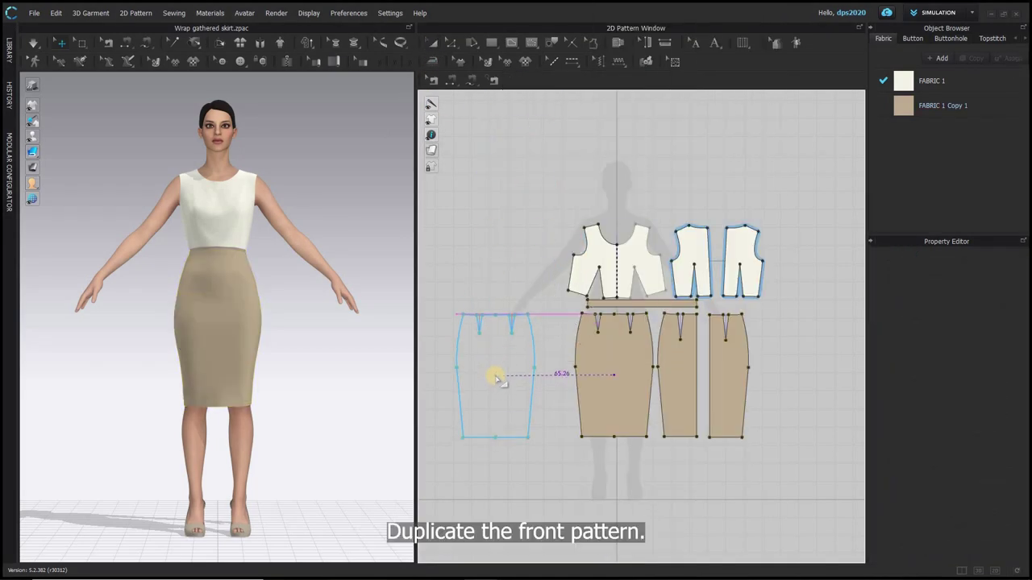
click(525, 377)
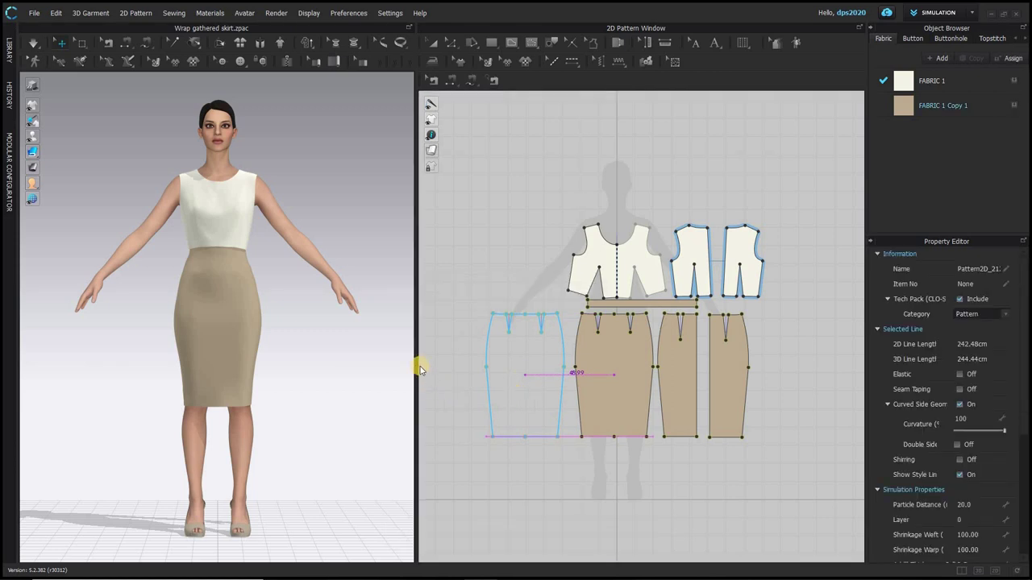
right_click(105, 300)
click(156, 207)
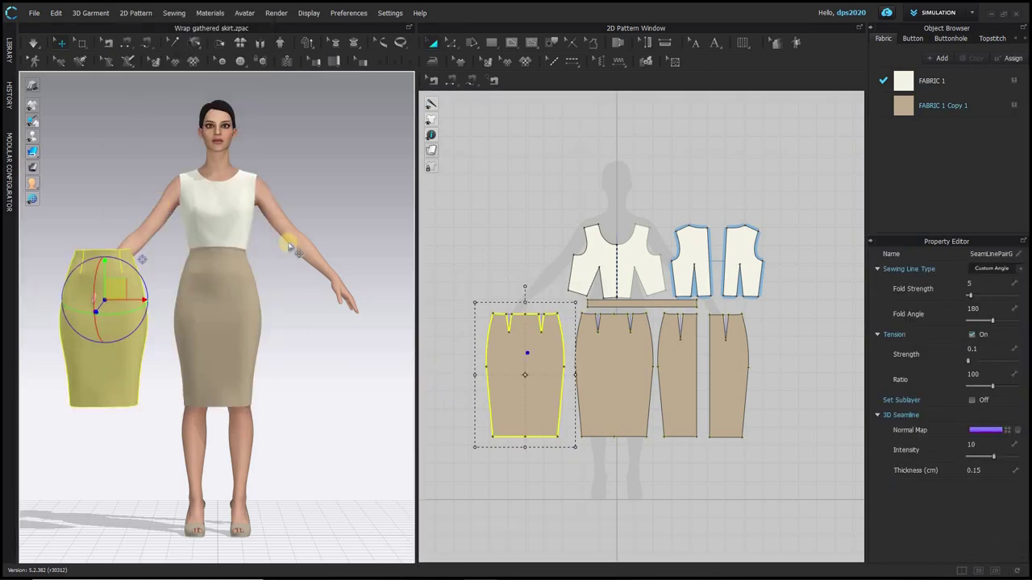
Remove the dart nearest the original from the copied front pattern by deleting its points, leaving a plain waistline there.
click(548, 365)
scroll(548, 366, up, 4)
click(557, 177)
scroll(532, 298, up, 4)
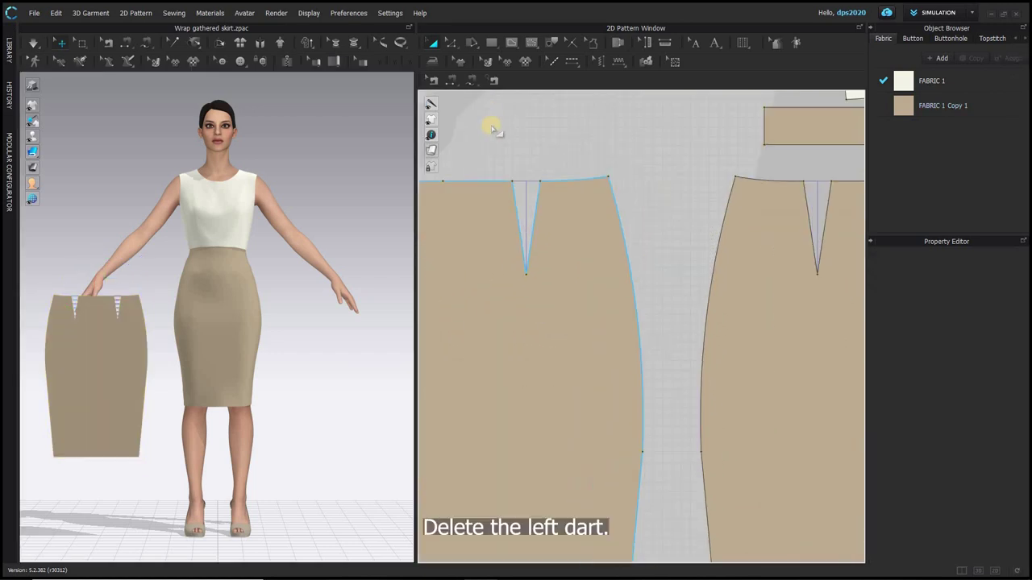
click(520, 190)
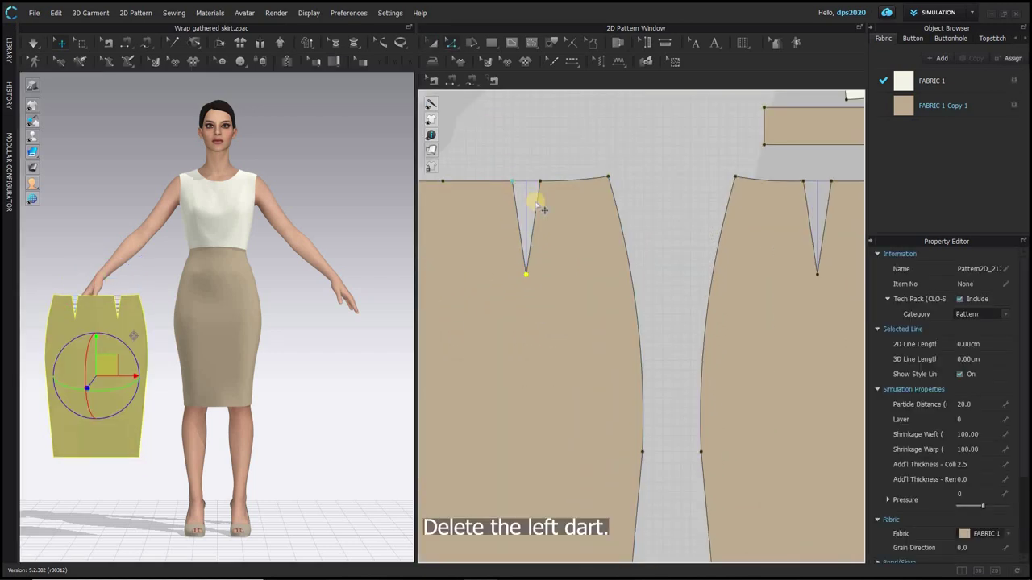
key(Delete)
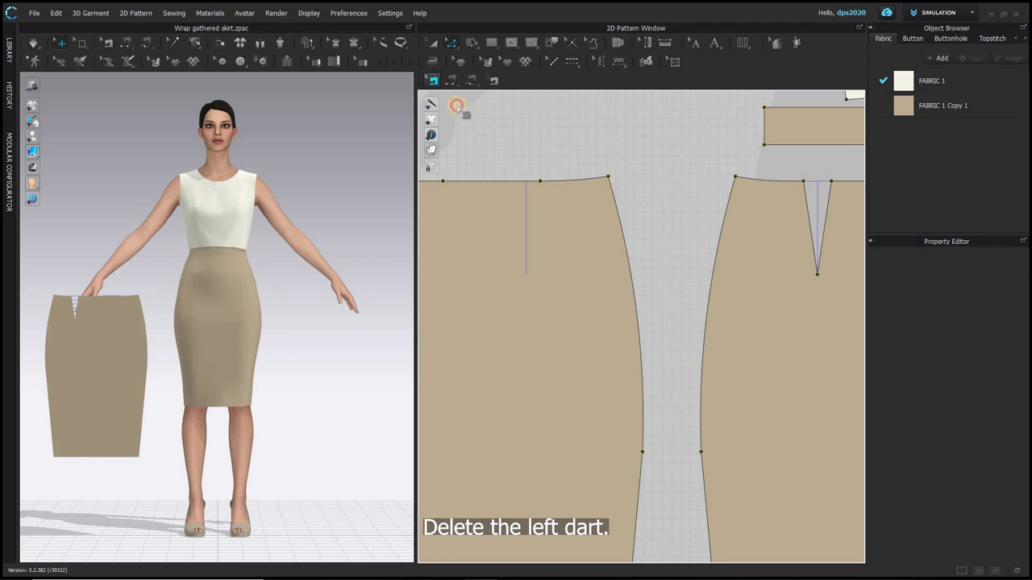
click(490, 181)
key(Delete)
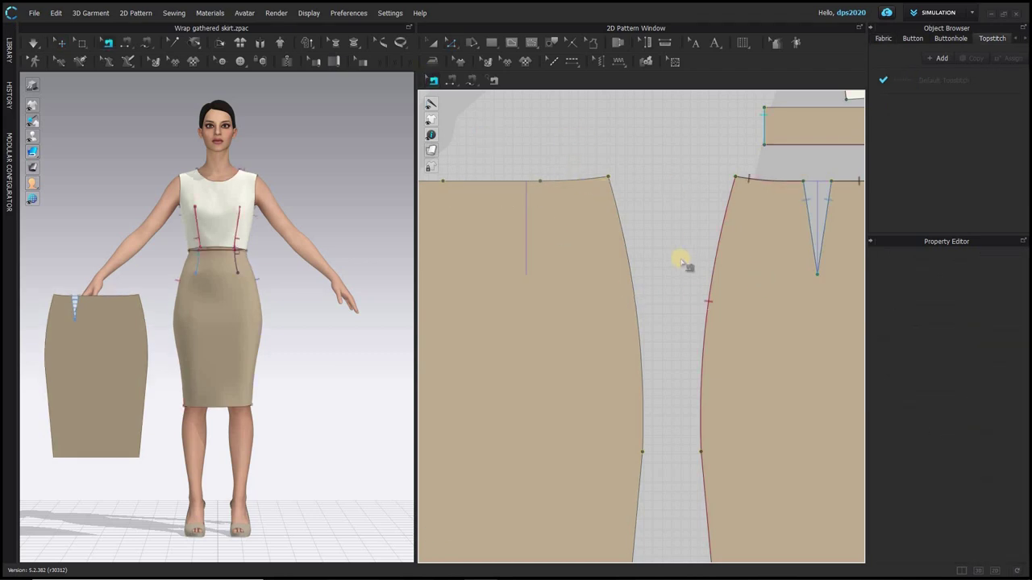
Split the original front's side edge facing the copy with a point 10 cm below the waistline.
key(x)
right_click(721, 235)
text(10)
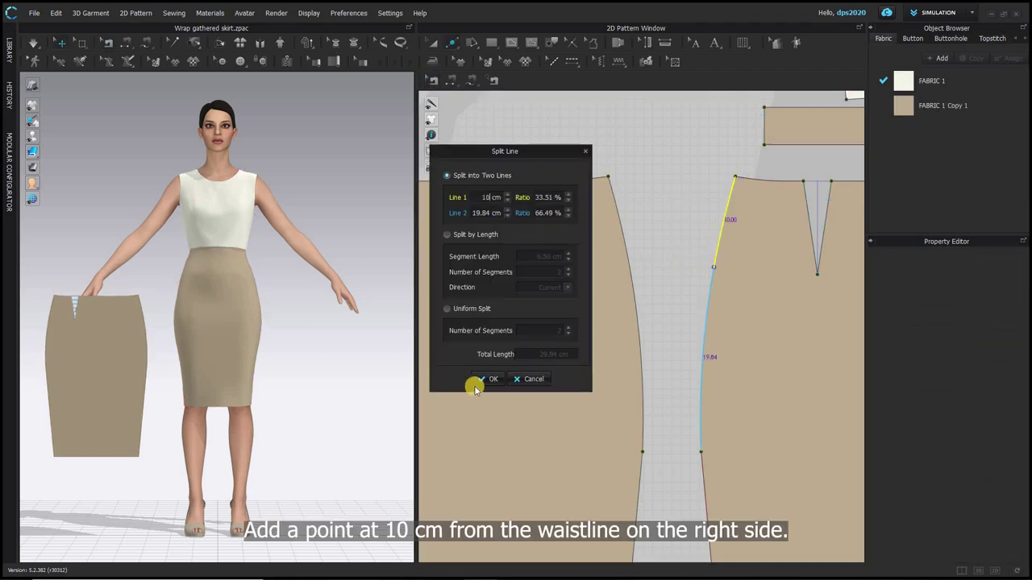
click(486, 376)
Draw diagonal internal lines from the copy's removed-dart point and the original's 10 cm side point down to each piece's opposite bottom corner.
scroll(477, 357, down, 5)
middle_drag(535, 373, 622, 379)
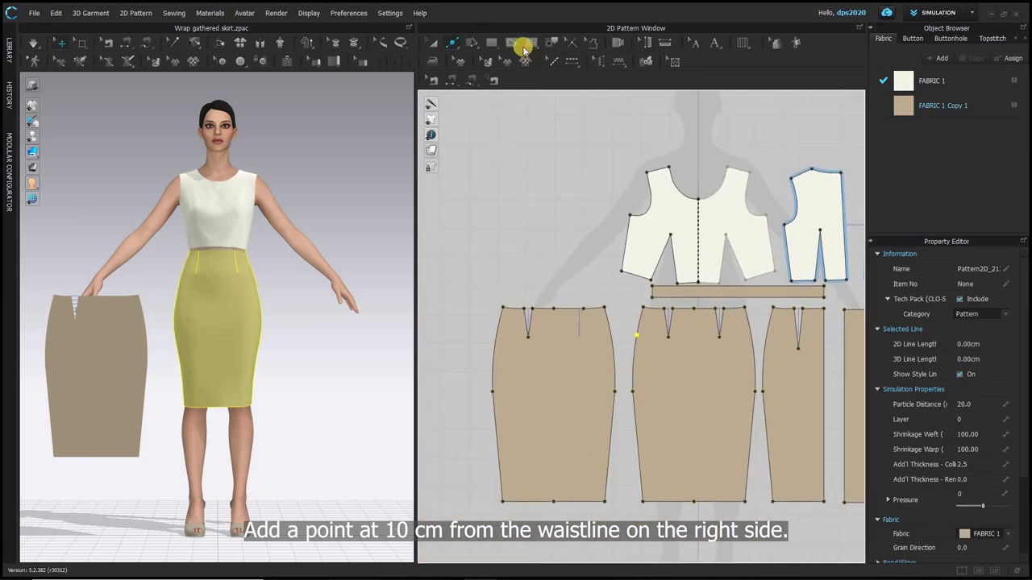
click(524, 46)
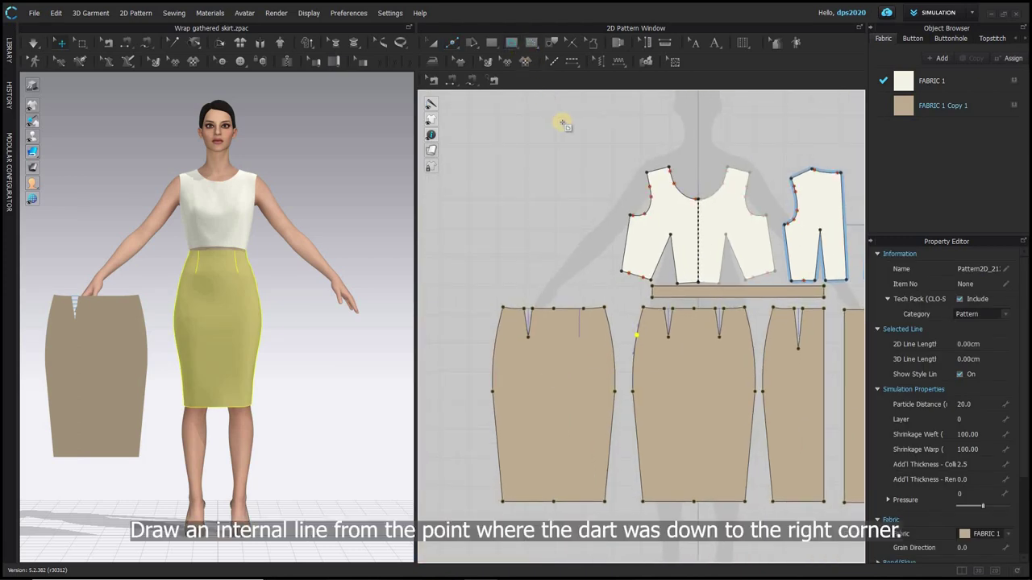
double_click(501, 505)
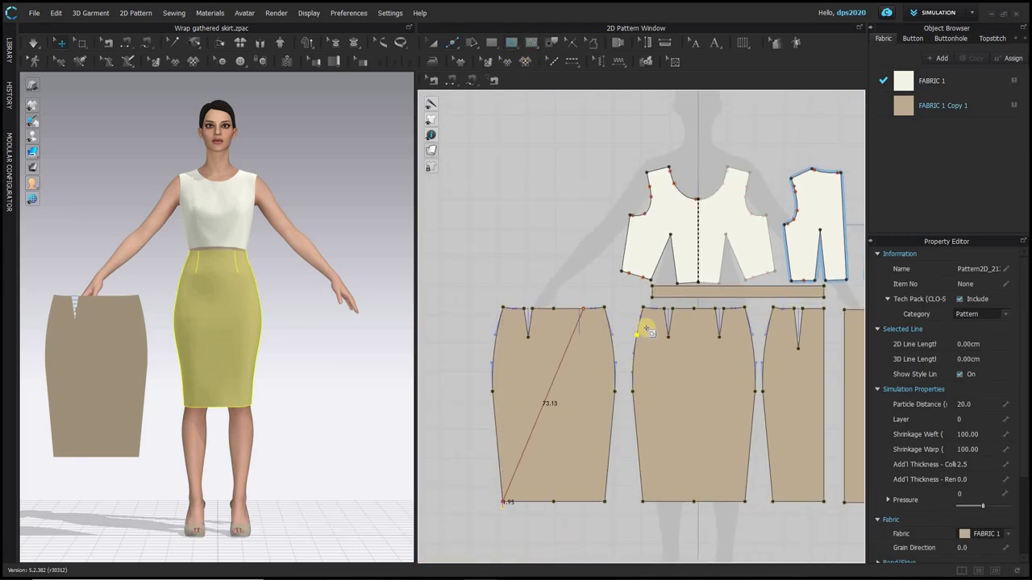
click(637, 336)
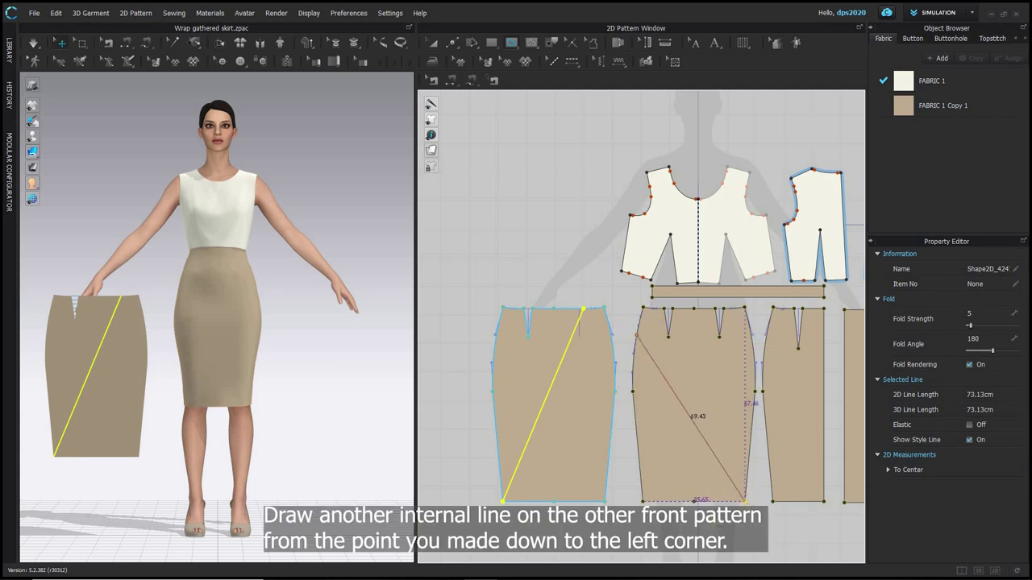
double_click(744, 502)
Cut both front skirt patterns along their diagonal internal lines.
key(z)
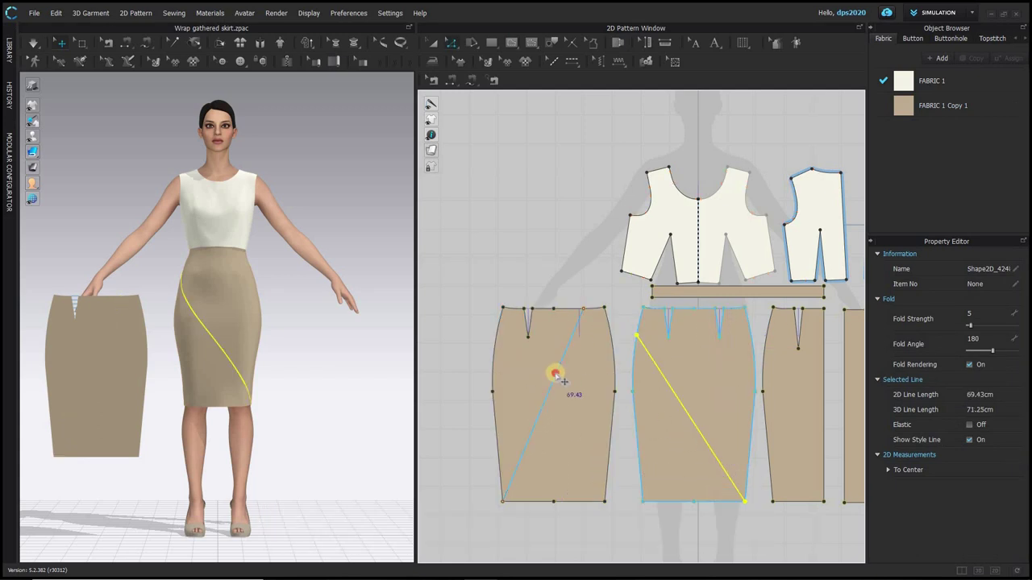
click(554, 373)
right_click(555, 373)
click(603, 223)
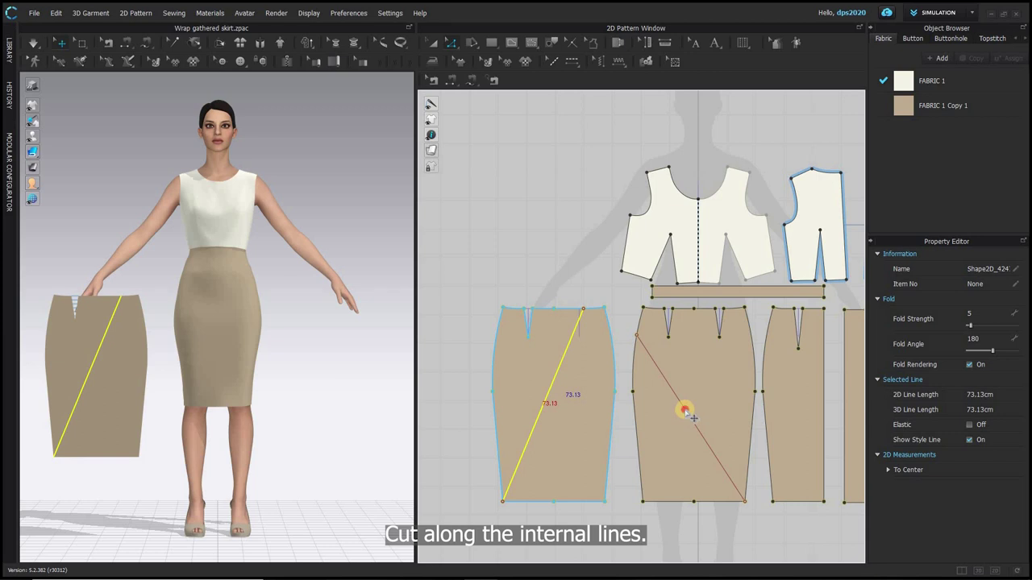
click(685, 410)
right_click(685, 411)
click(712, 274)
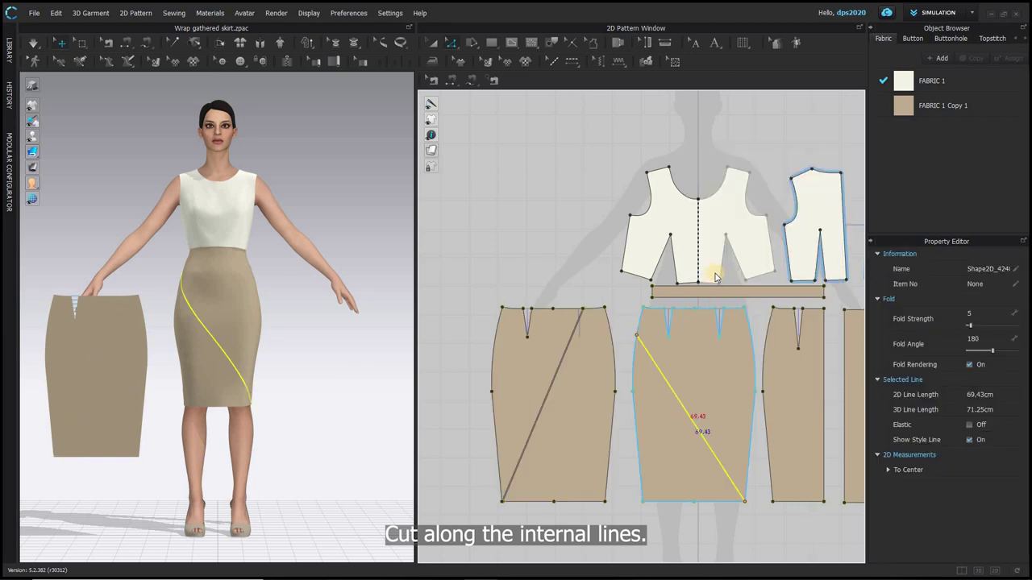
Delete the cut-off lower triangular pieces of both front skirt patterns.
click(436, 39)
click(560, 428)
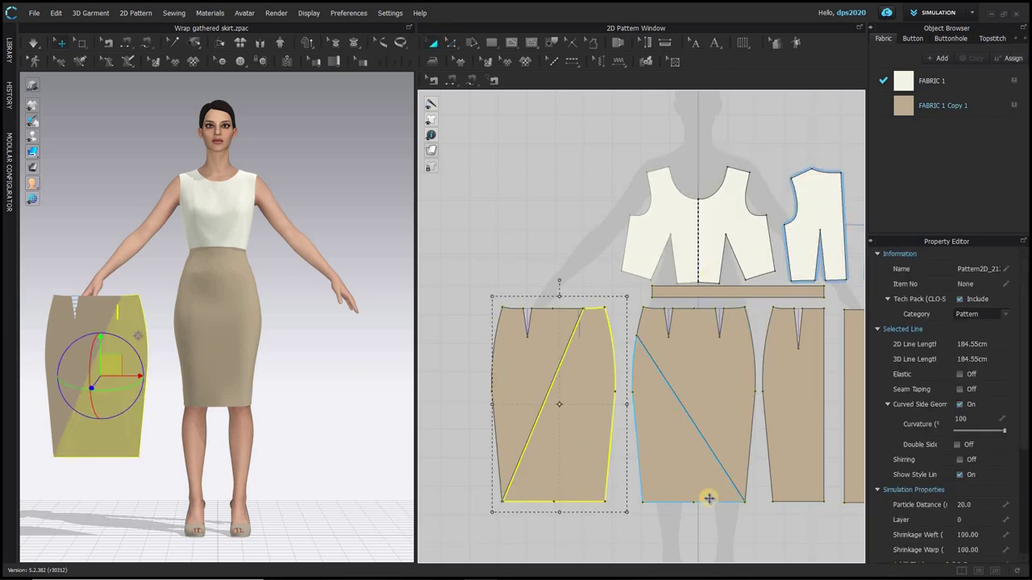
shift+click(708, 498)
key(Delete)
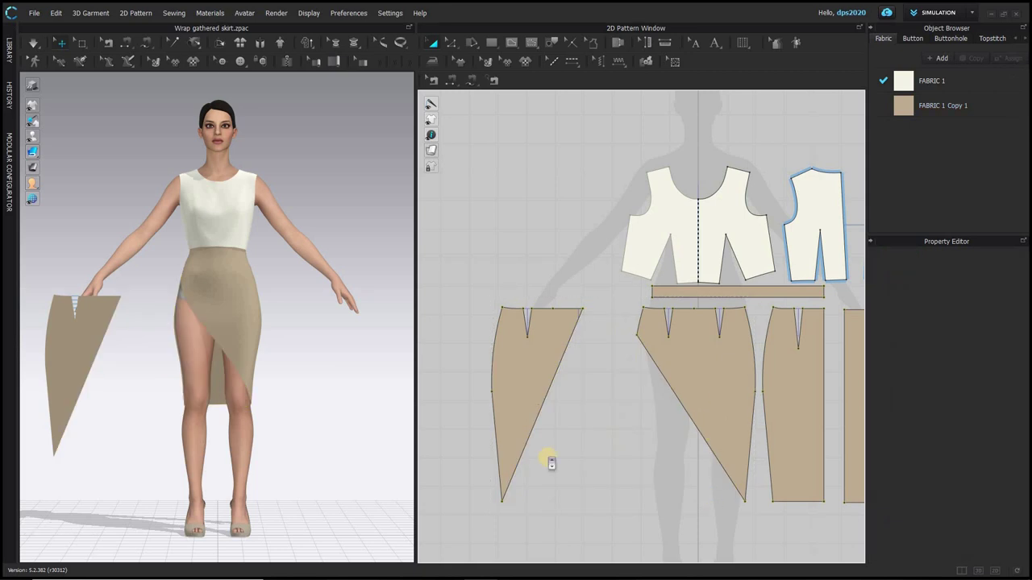
Bend the diagonal edges of both front pieces outward into rounded wrap curves, making the original's curve about 75 cm long.
scroll(548, 458, up, 3)
scroll(503, 284, up, 3)
scroll(504, 283, down, 2)
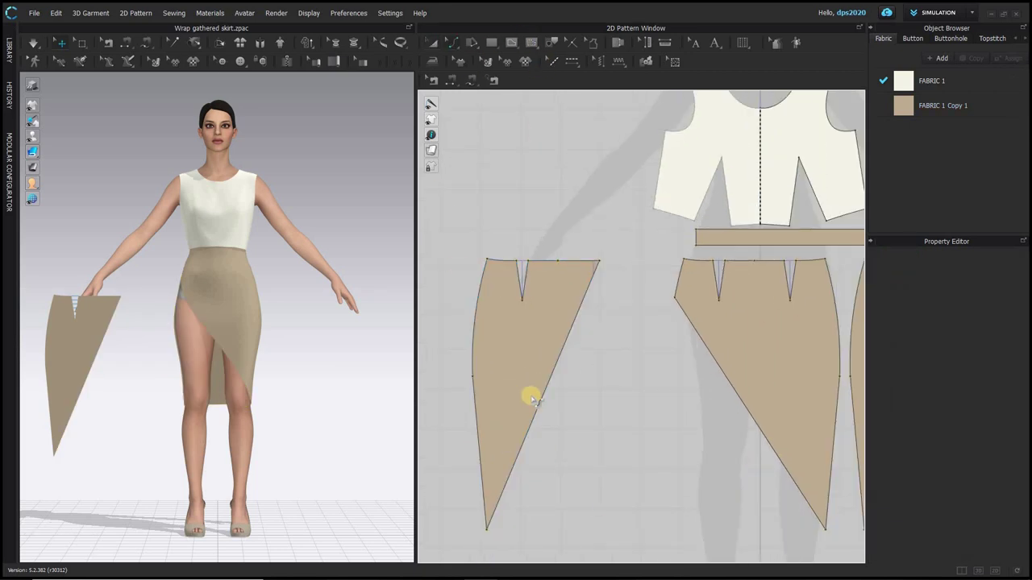
drag(542, 394, 572, 467)
drag(750, 437, 740, 464)
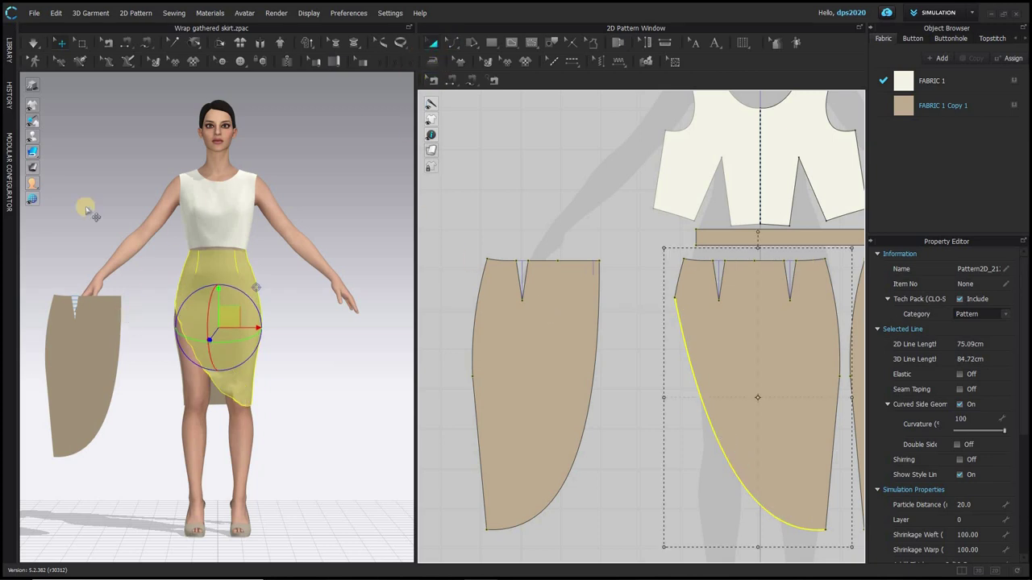
Place the copied front piece over the avatar's front skirt area using the arrangement points.
click(37, 136)
click(89, 346)
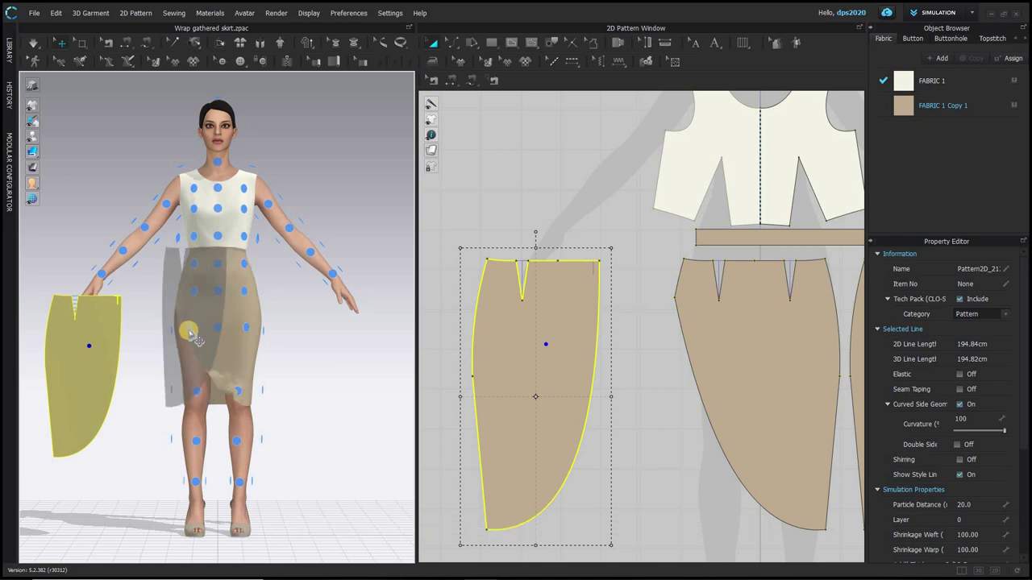
click(188, 330)
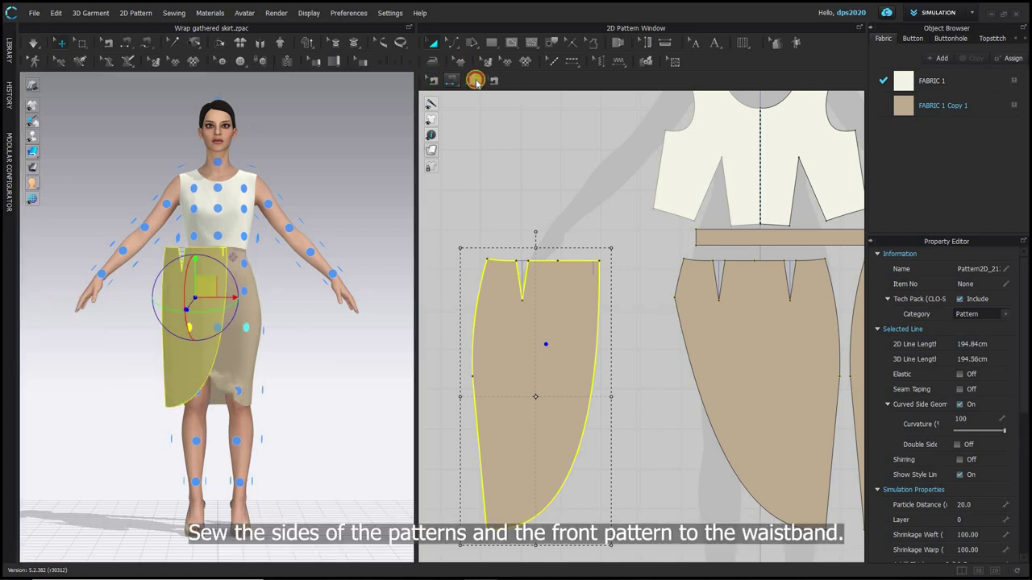
Free-sew the top 10 cm of the original front's short side edge to the matching stretch on the copy's side.
click(474, 80)
click(684, 260)
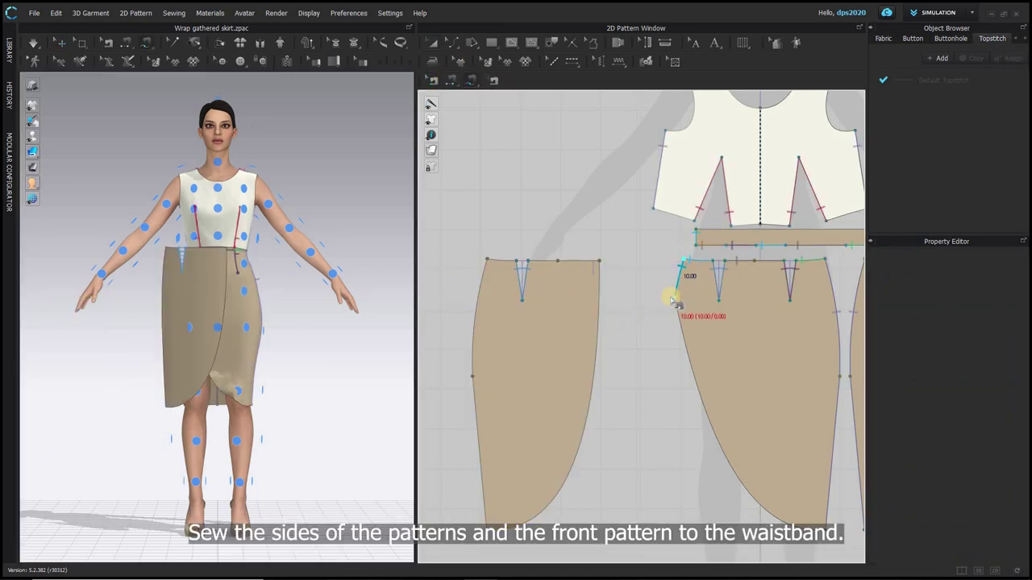
click(478, 298)
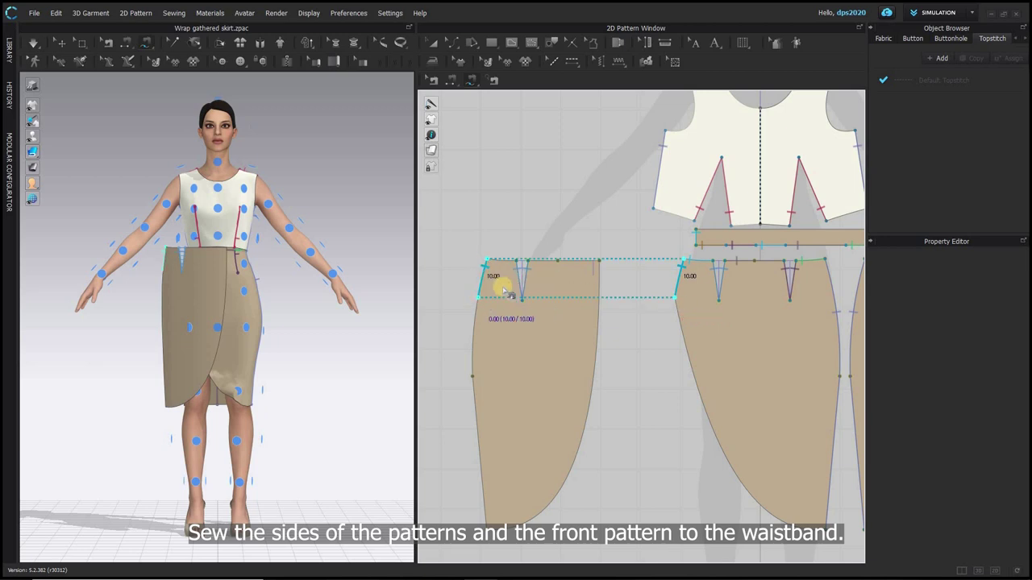
Free-sew the rest of the copied front's side edge, below the 10 cm seam, to the matching side edge of the back skirt.
click(486, 530)
click(478, 298)
scroll(775, 411, down, 4)
middle_drag(778, 411, 574, 395)
click(741, 474)
click(747, 323)
middle_drag(507, 416, 695, 443)
scroll(528, 333, up, 3)
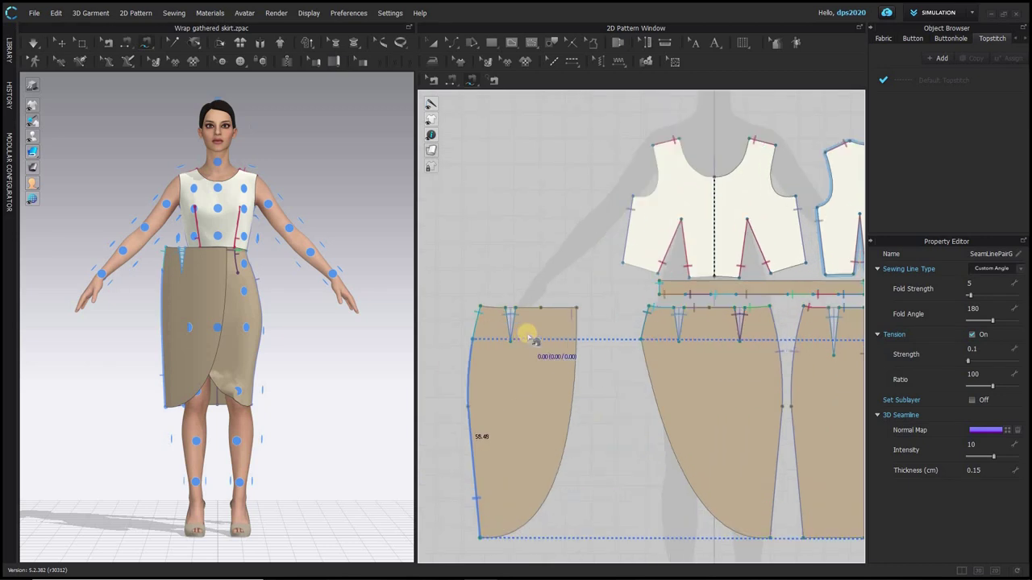
Sew the copy's waist edges on both sides of its dart to a 25.13 cm stretch of the waistband with M:N Free Sewing and simulate the garment.
middle_drag(668, 345, 635, 359)
drag(474, 83, 482, 122)
click(487, 114)
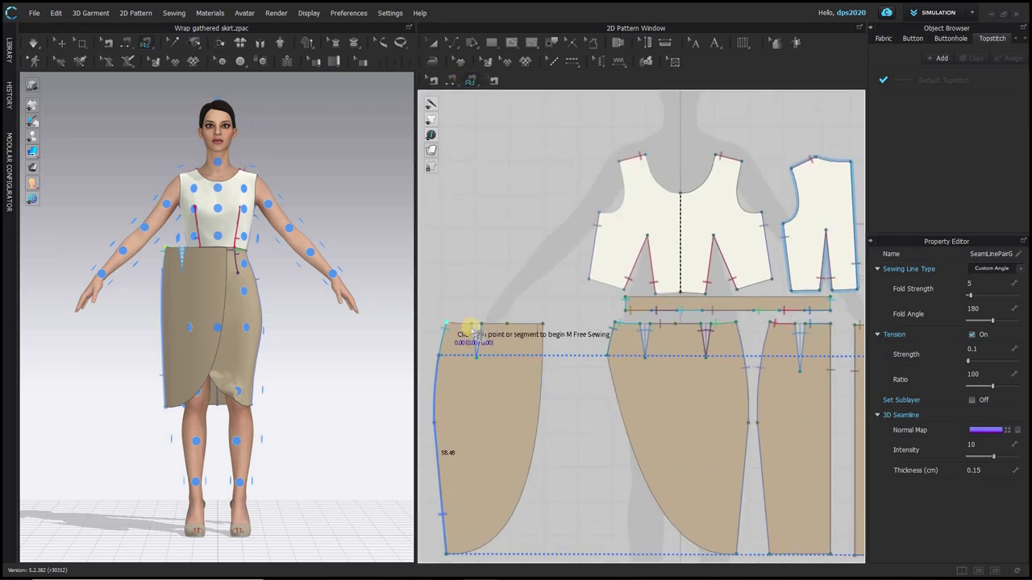
click(446, 324)
click(472, 324)
click(481, 324)
click(543, 324)
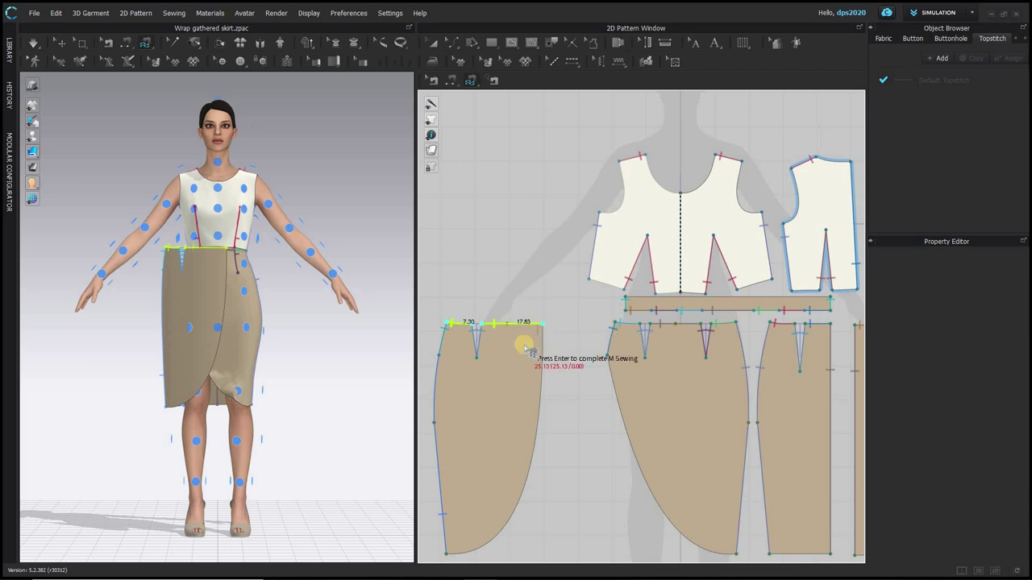
key(Return)
click(677, 310)
click(762, 311)
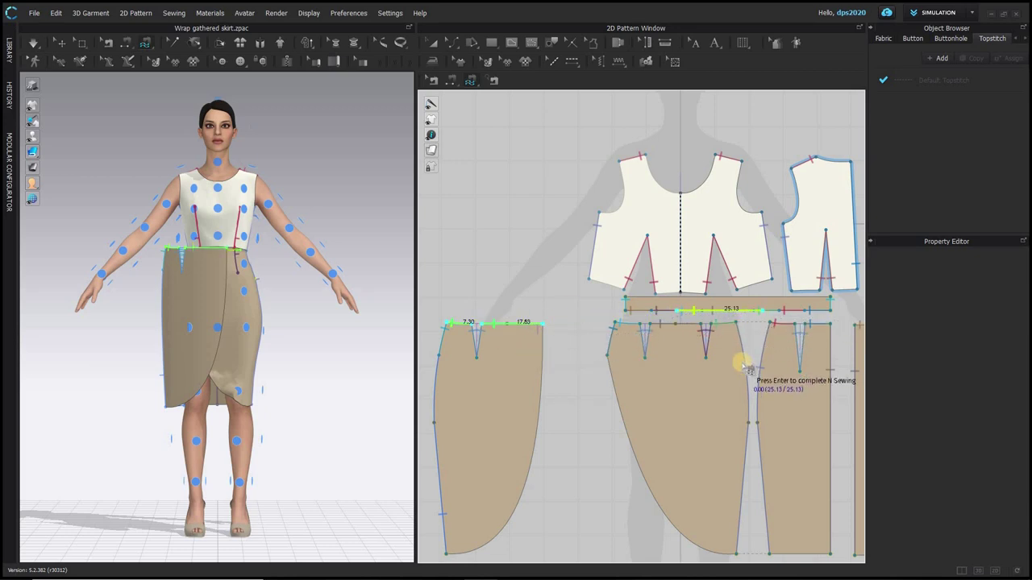
key(Return)
key(space)
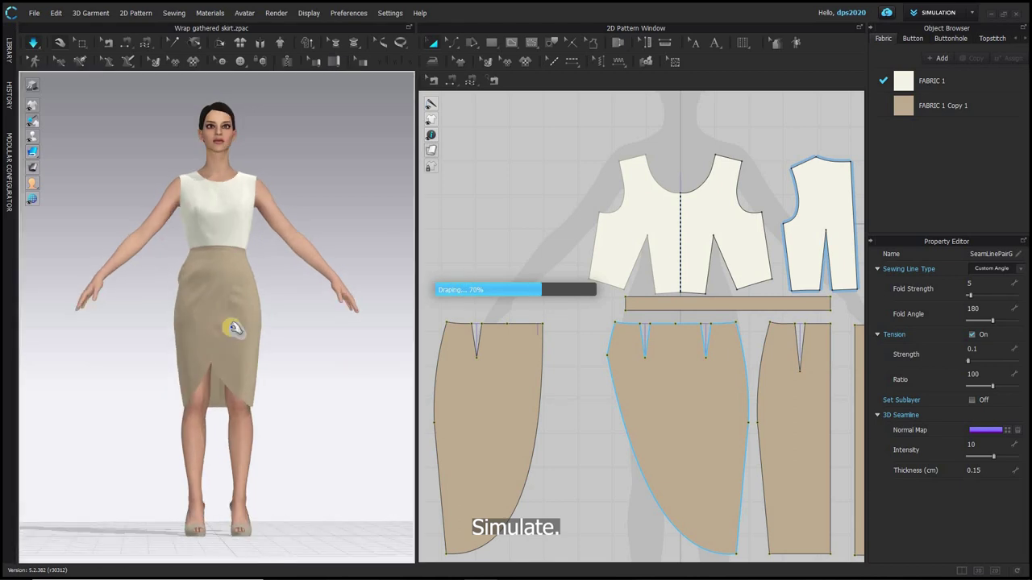
click(206, 329)
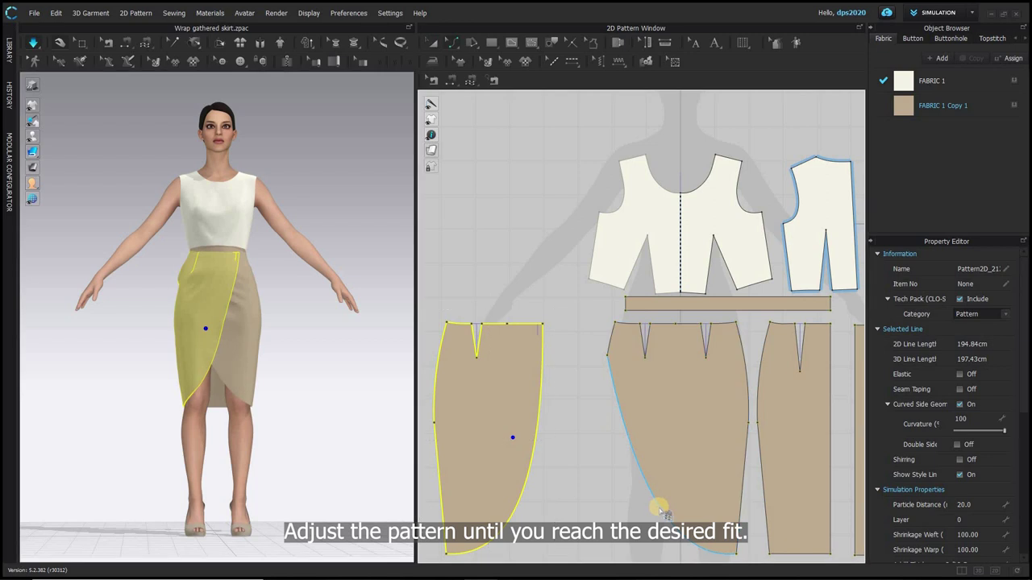
Reshape the original front's wrap curve with its curve handles to a length of about 73.3 cm.
key(m)
key(c)
drag(660, 499, 660, 491)
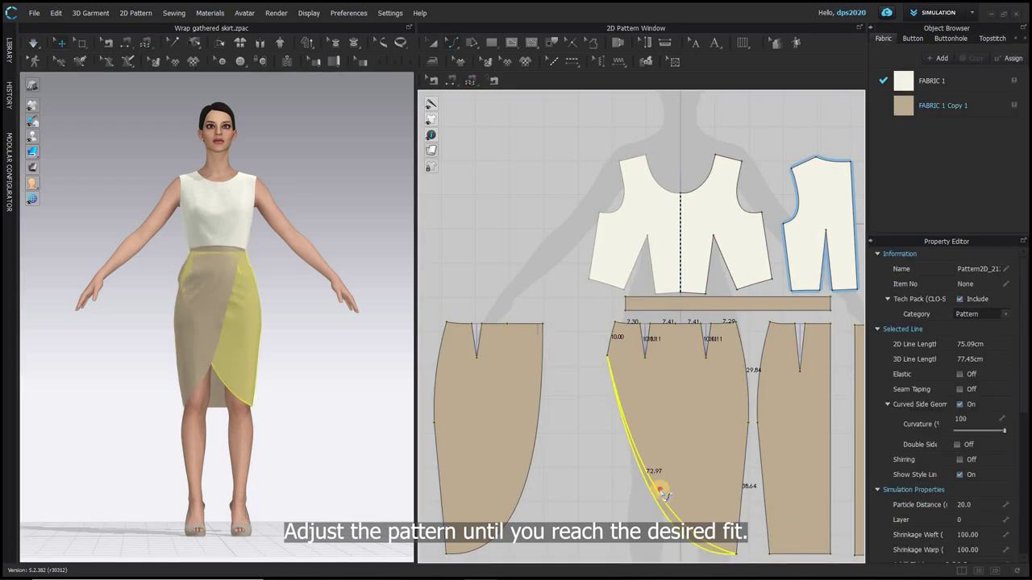
key(z)
drag(680, 542, 689, 556)
middle_drag(689, 556, 680, 512)
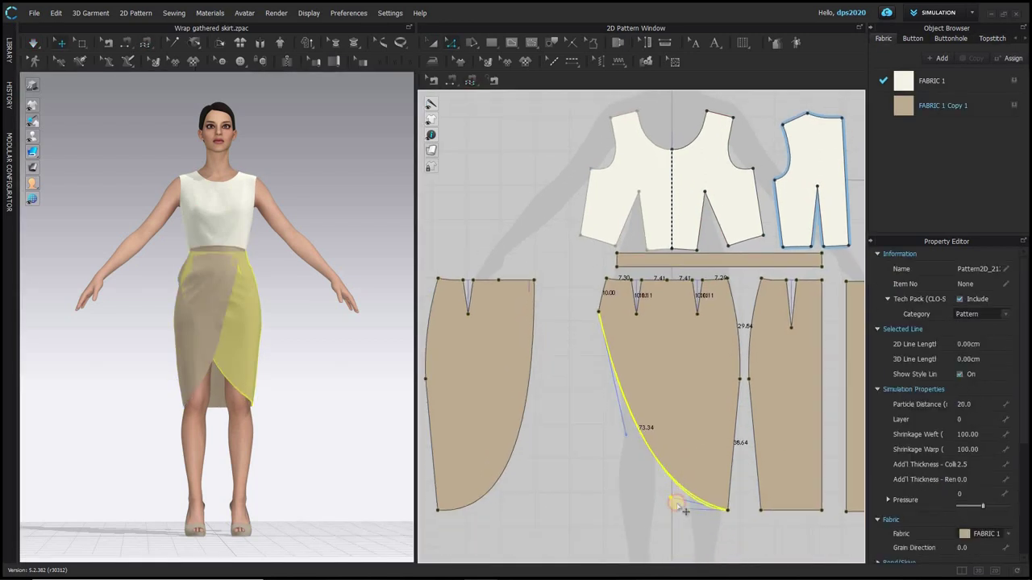
drag(676, 507, 677, 508)
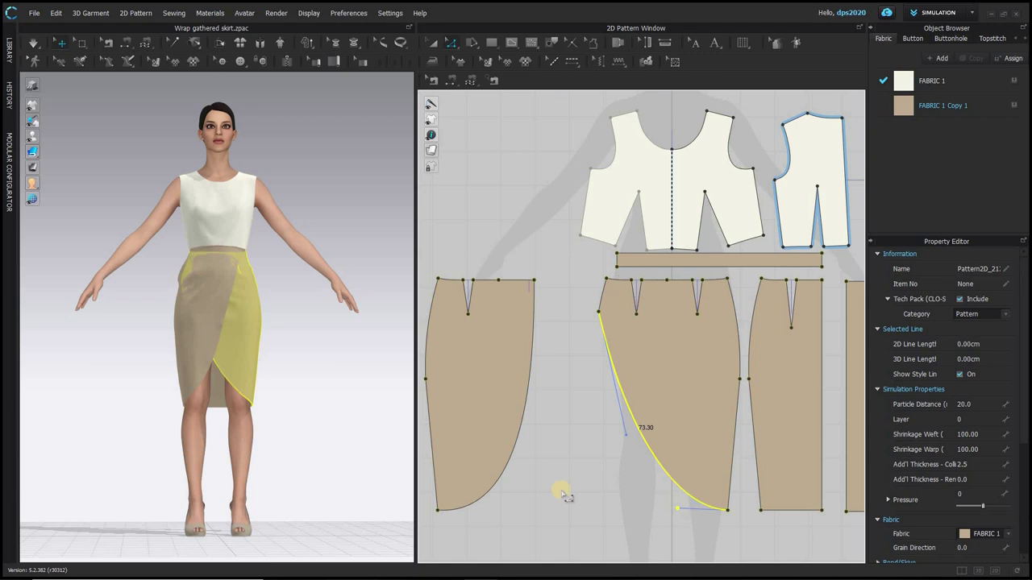
Reshape the lower part of the copied front's wrap curve into a fuller rounded hem and simulate the garment again.
click(507, 467)
drag(503, 515, 528, 509)
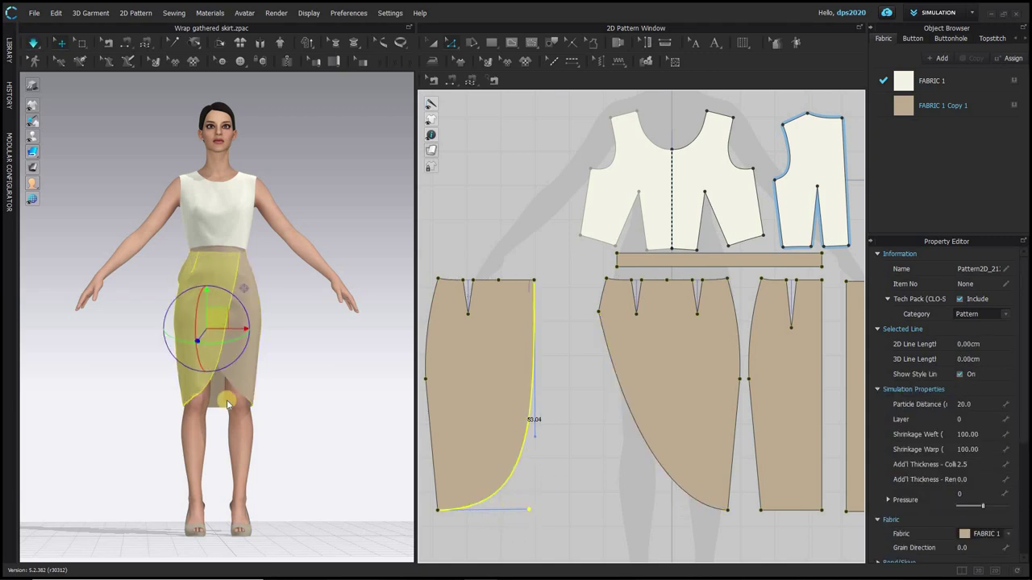
key(space)
click(689, 466)
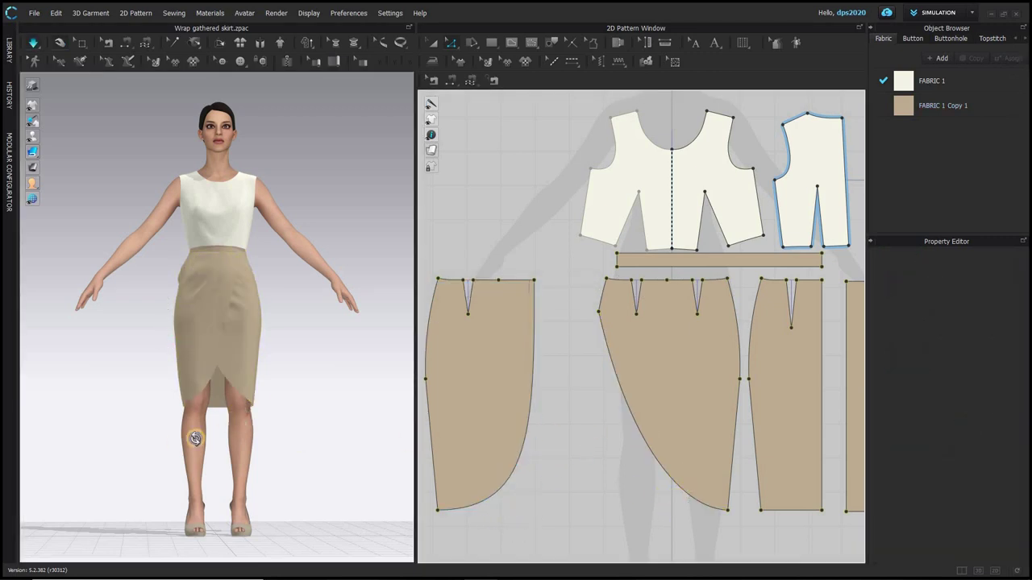
Settle the drape of the simulated wrap skirt by pulling its front panels and overlap, checking it from the front and side.
mouse_move(195, 439)
right_down()
mouse_move(16, 421)
mouse_move(282, 437)
mouse_move(203, 421)
right_up()
drag(205, 369, 239, 326)
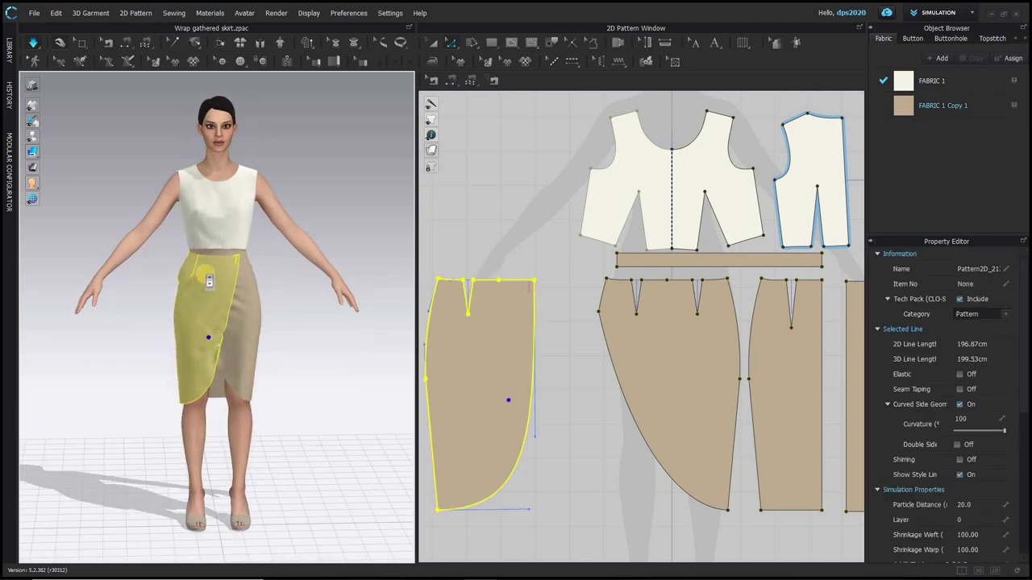
scroll(208, 278, down, 5)
drag(248, 188, 269, 145)
right_drag(326, 237, 185, 313)
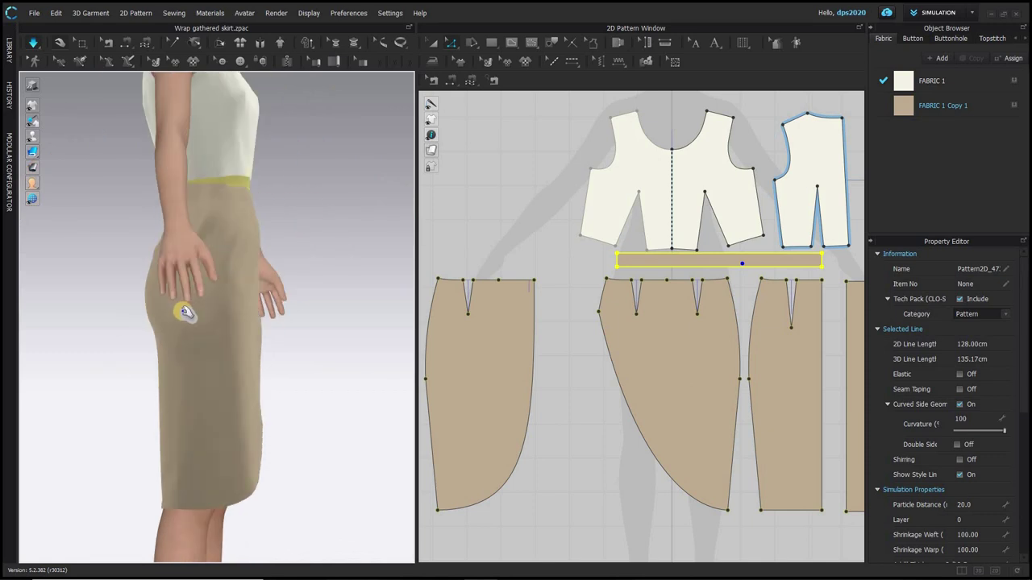
drag(187, 312, 284, 323)
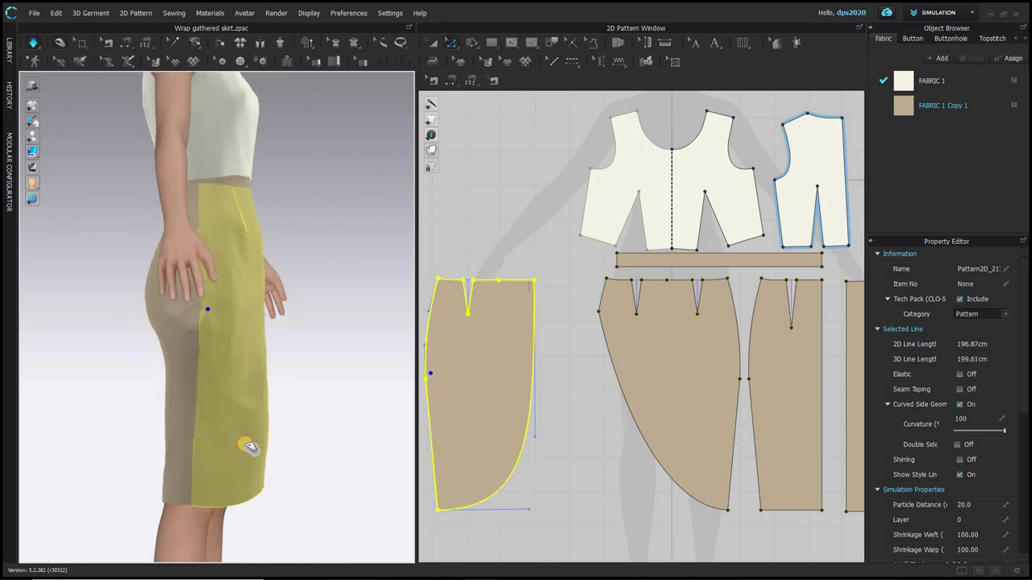
drag(202, 415, 255, 521)
right_drag(256, 521, 95, 511)
drag(281, 290, 229, 266)
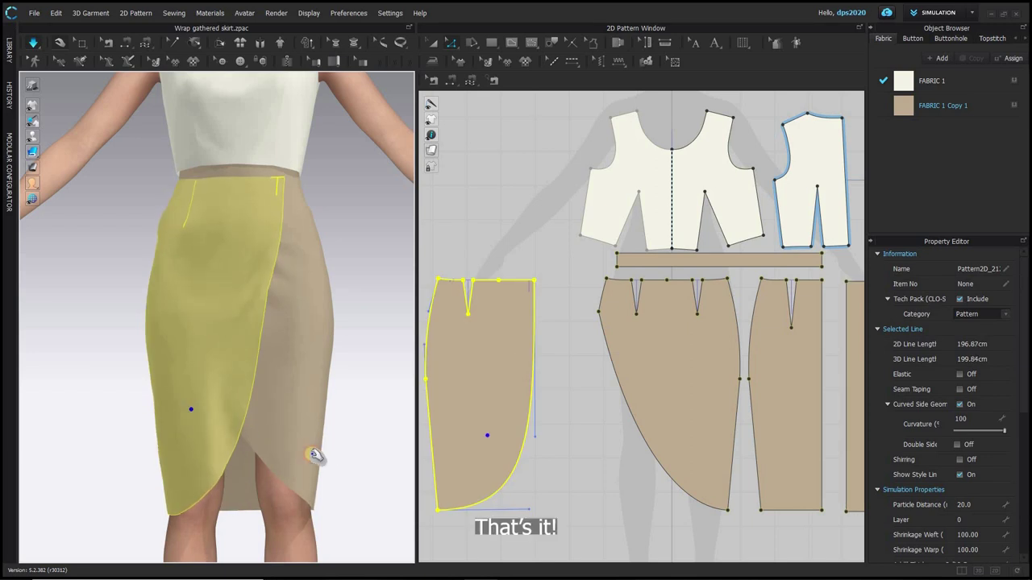
click(238, 463)
scroll(237, 464, down, 5)
right_drag(237, 464, 247, 438)
key(2)
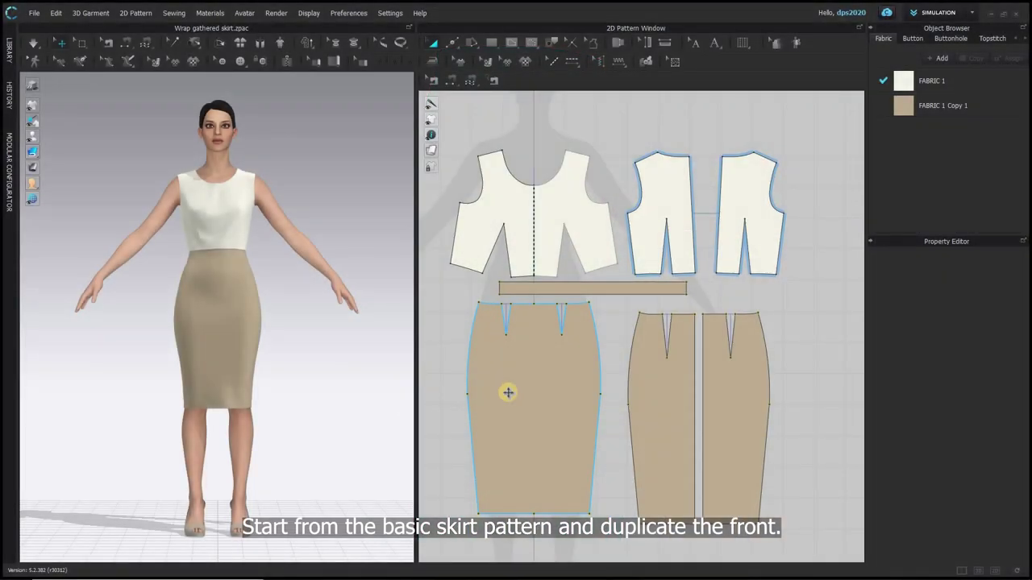
Duplicate the basic skirt front, place the copy beside and level with the original, and reset the copy's 2D arrangement.
click(622, 371)
middle_drag(622, 370, 627, 367)
right_click(627, 367)
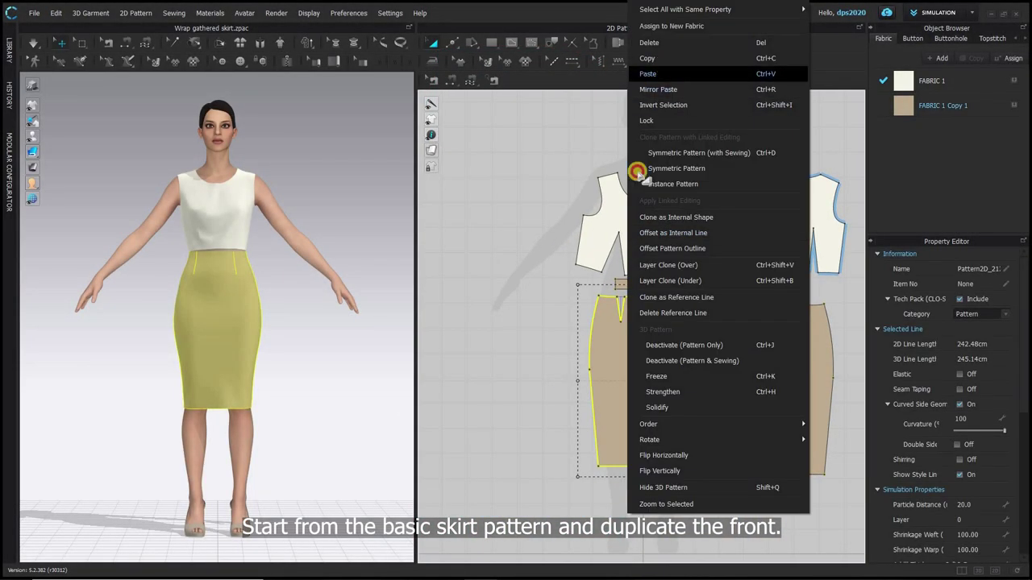
click(643, 58)
right_click(513, 352)
click(543, 91)
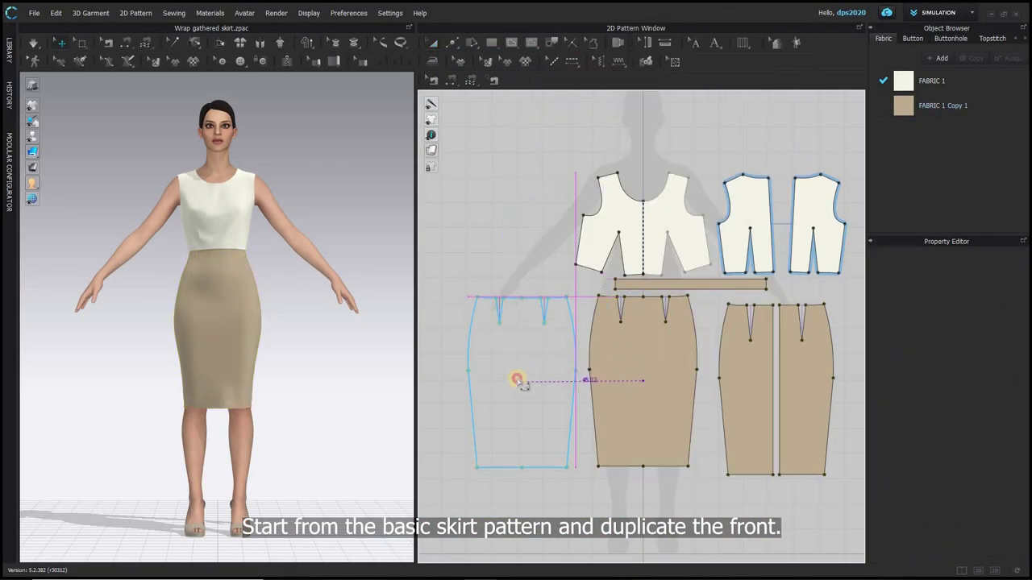
click(521, 378)
right_click(69, 309)
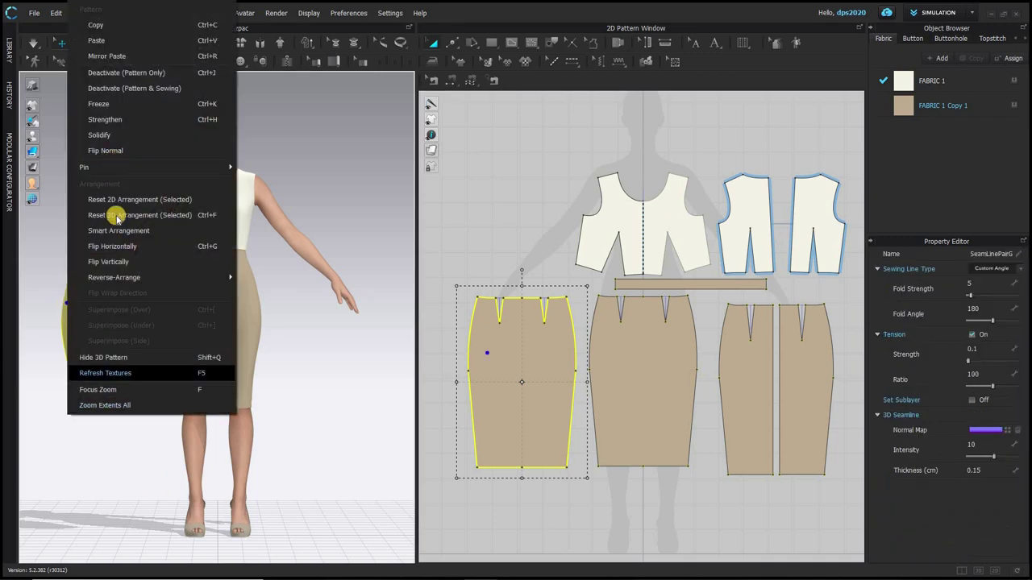
click(73, 201)
click(536, 266)
Delete both darts of the copied front and the leftover points along its waist edge.
scroll(546, 334, up, 5)
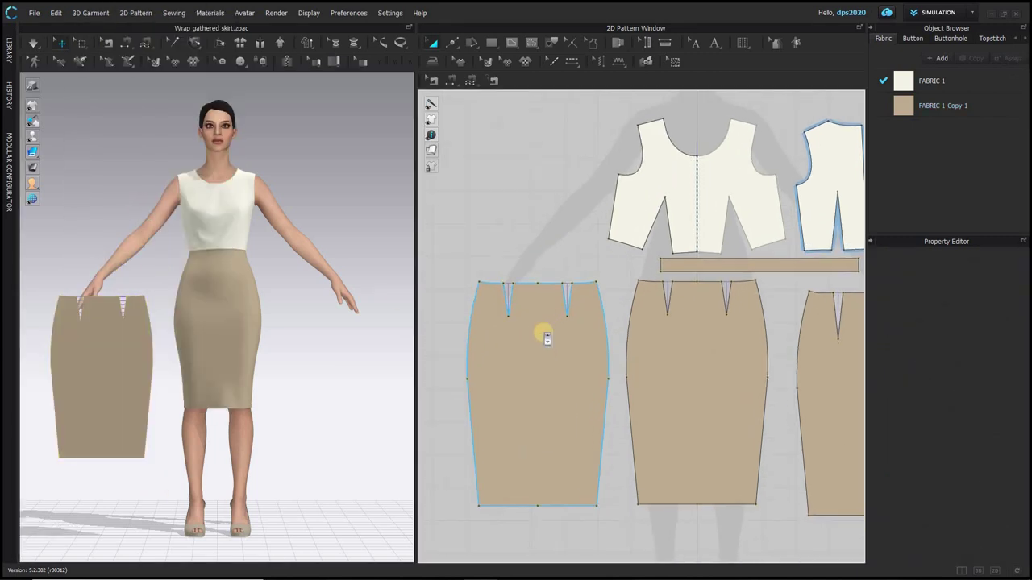
click(506, 283)
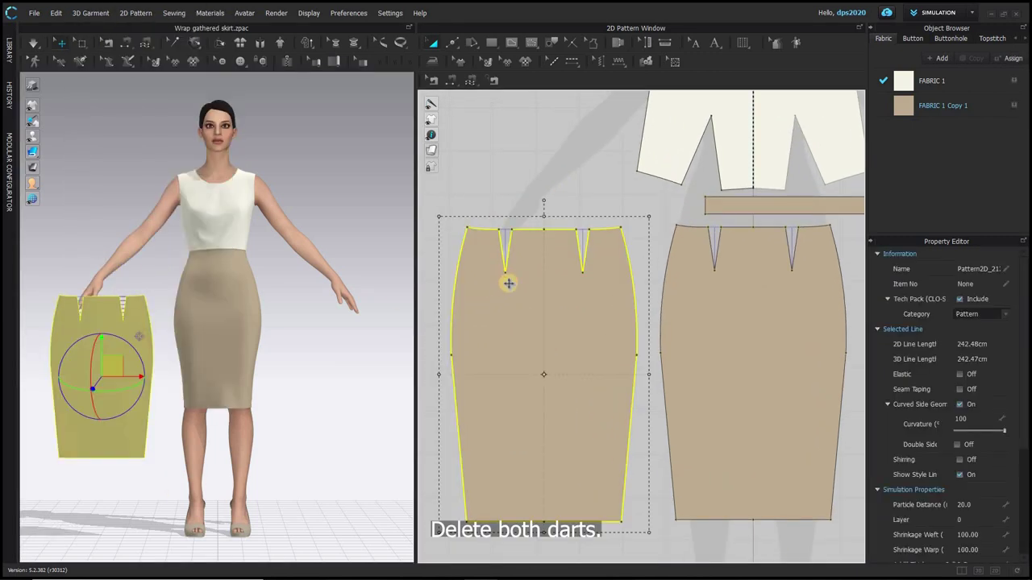
click(508, 278)
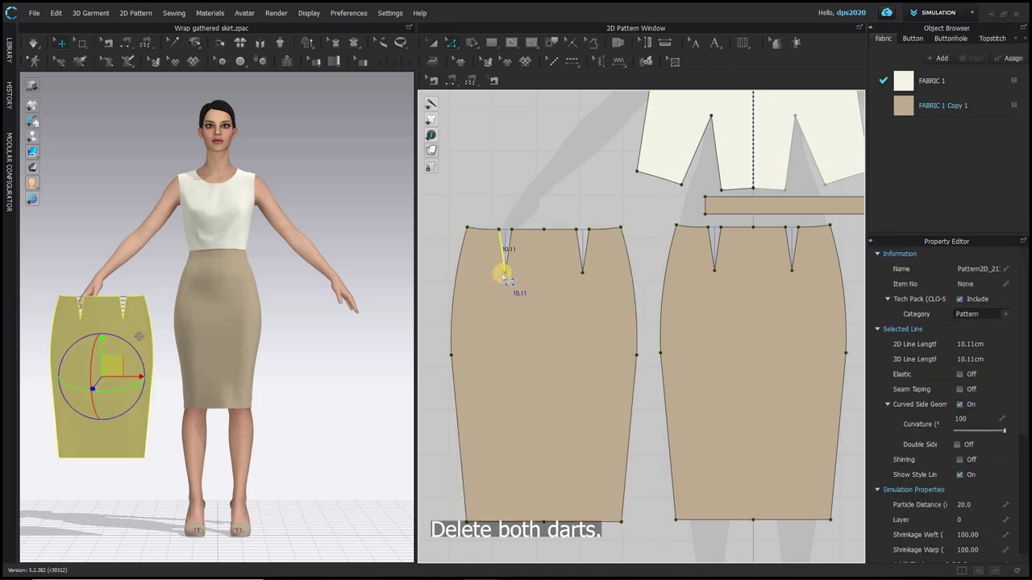
key(Delete)
click(579, 253)
key(Delete)
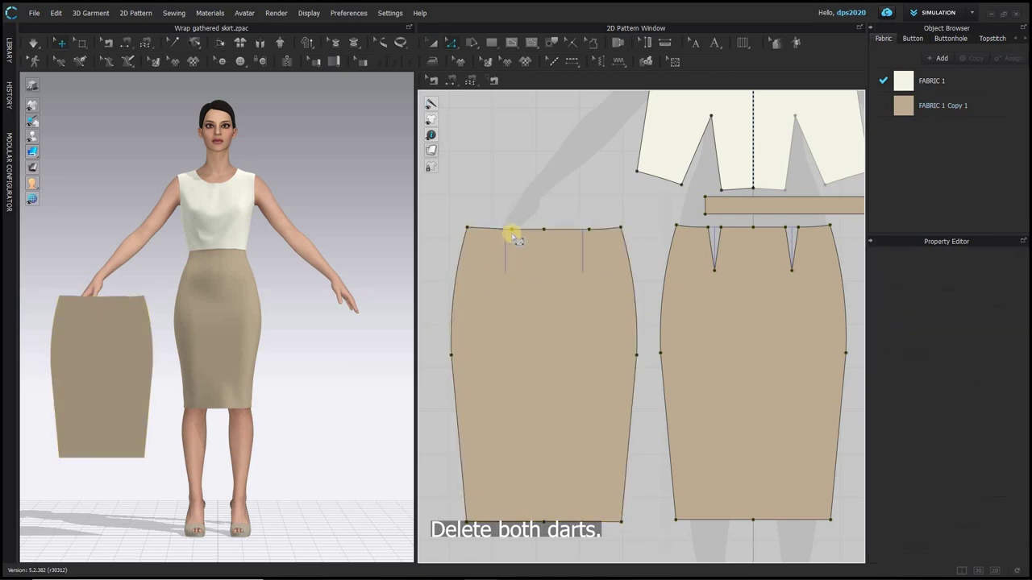
click(541, 230)
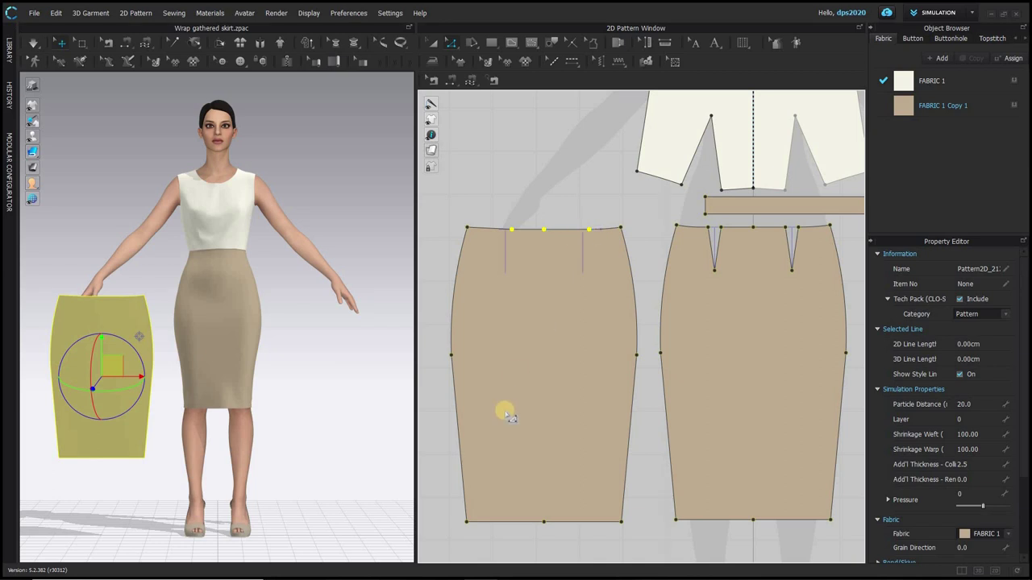
key(Delete)
Curve the copied front's straight waist edge slightly downward to a length of about 35.4 cm.
scroll(531, 232, up, 3)
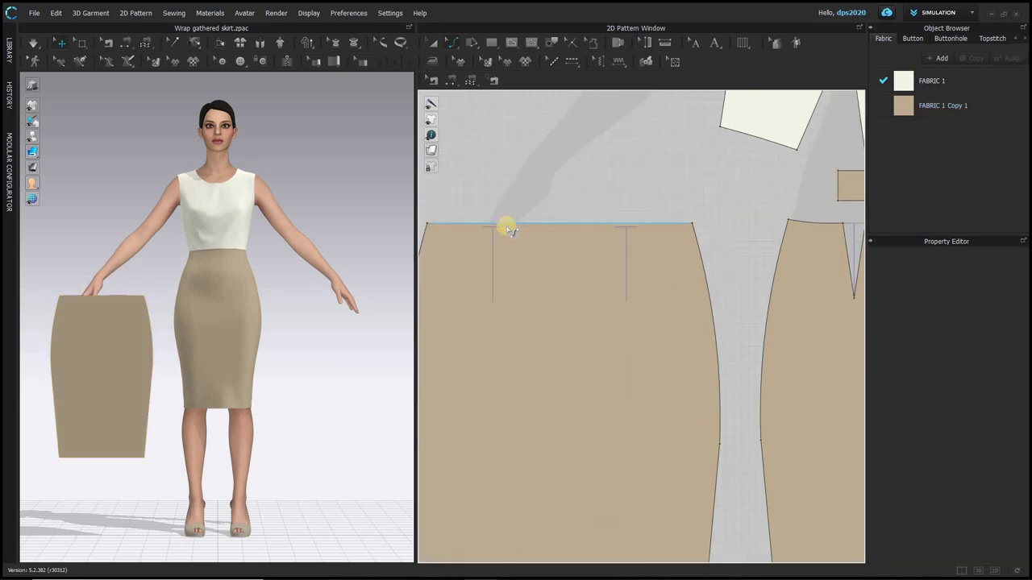
click(556, 224)
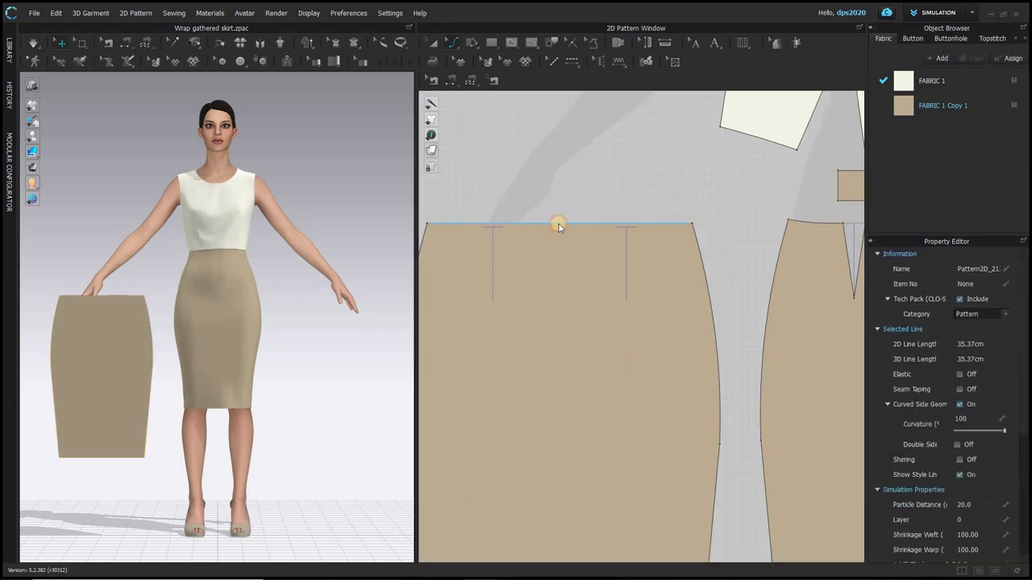
drag(556, 225, 498, 234)
key(v)
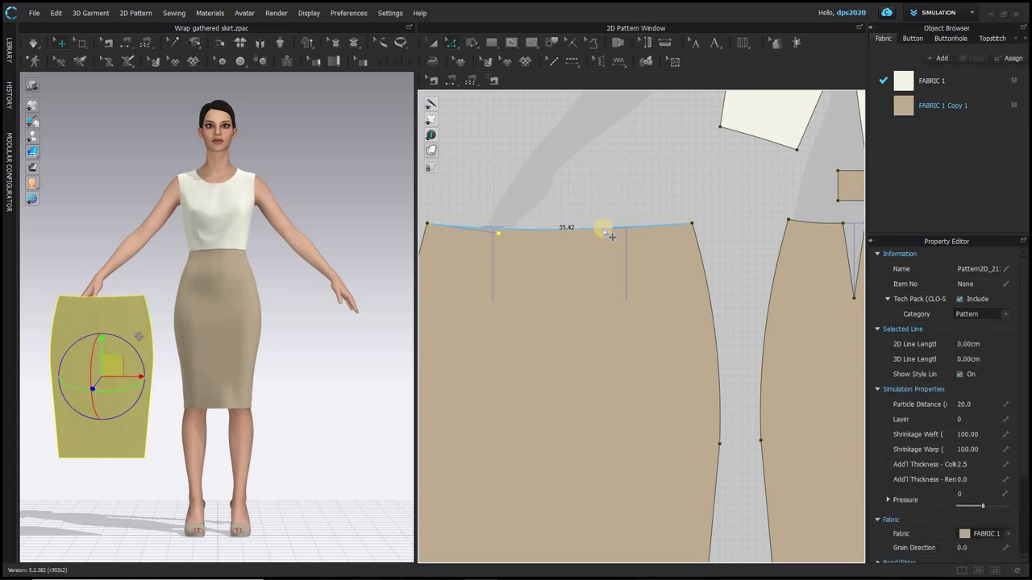
Delete the leftover seam lines from the copied front's waist edge.
click(433, 80)
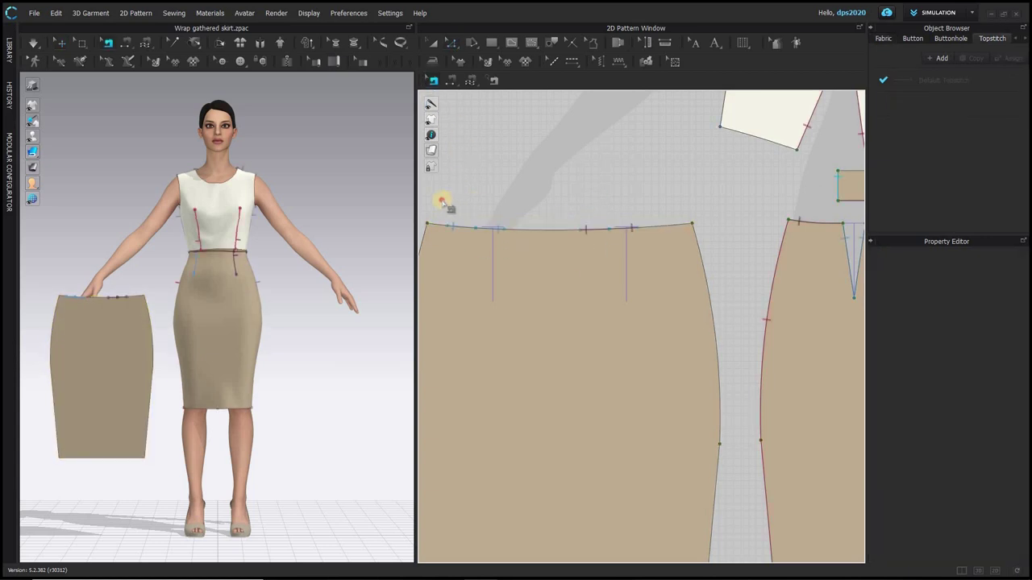
drag(829, 566, 796, 565)
key(Delete)
scroll(685, 437, down, 3)
middle_drag(627, 395, 563, 258)
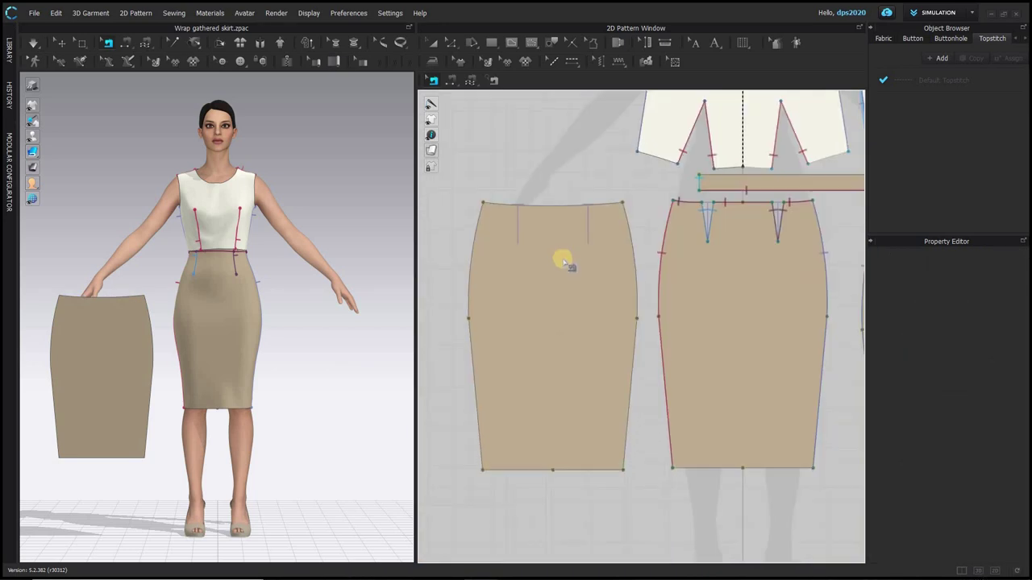
scroll(564, 260, down, 1)
key(x)
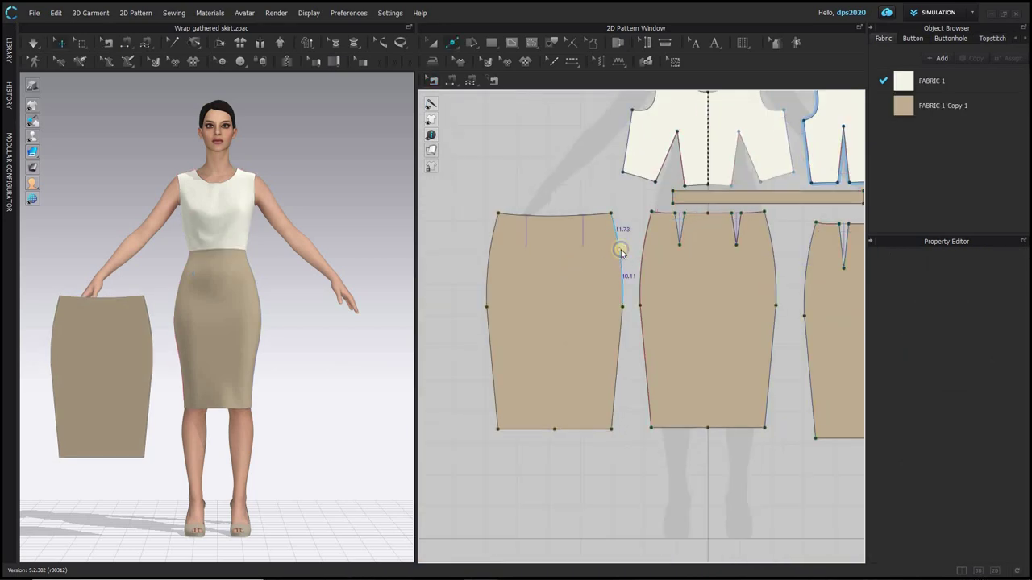
right_click(619, 250)
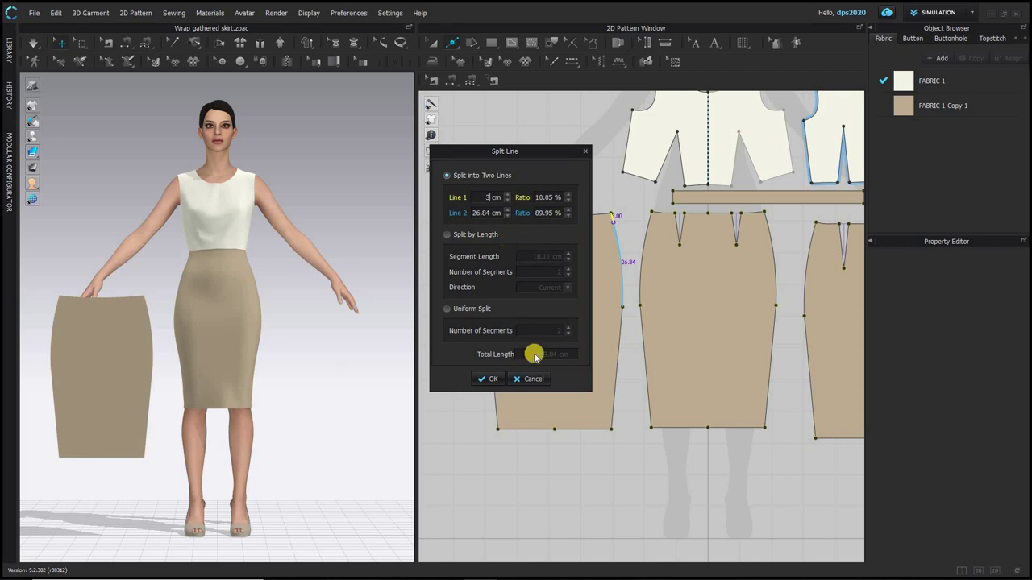
click(533, 378)
click(624, 287)
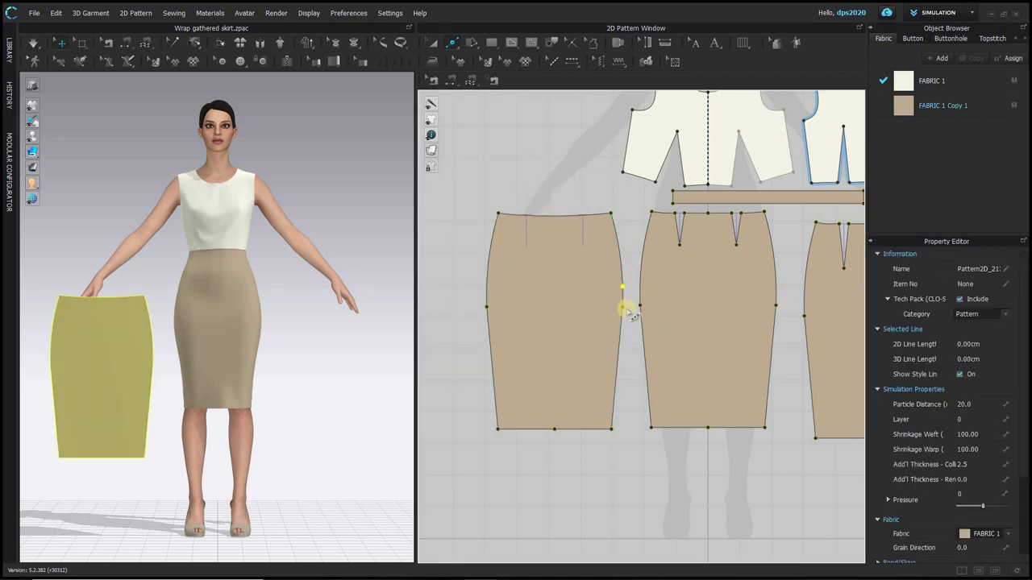
key(ctrl+z)
Draw an internal line to the opposite hem corner on each front, from the copy's hip point and from a 10 cm split point on the original's side.
click(518, 44)
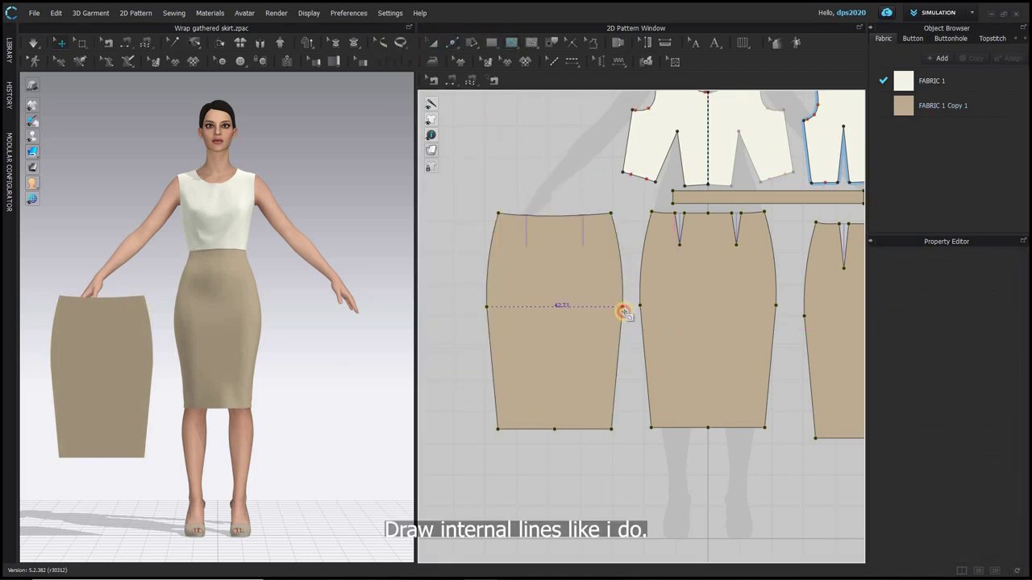
click(623, 308)
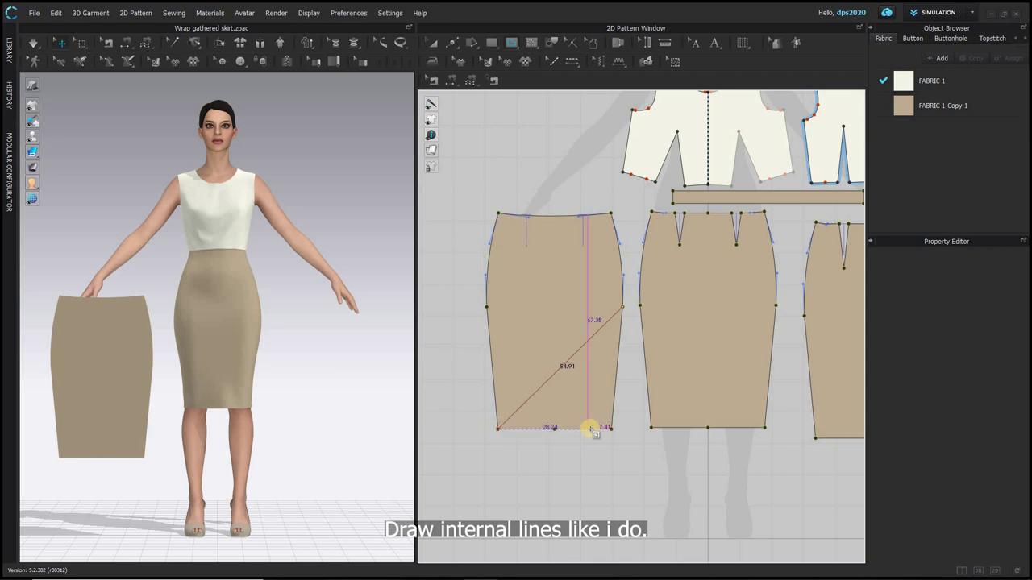
key(x)
right_click(644, 247)
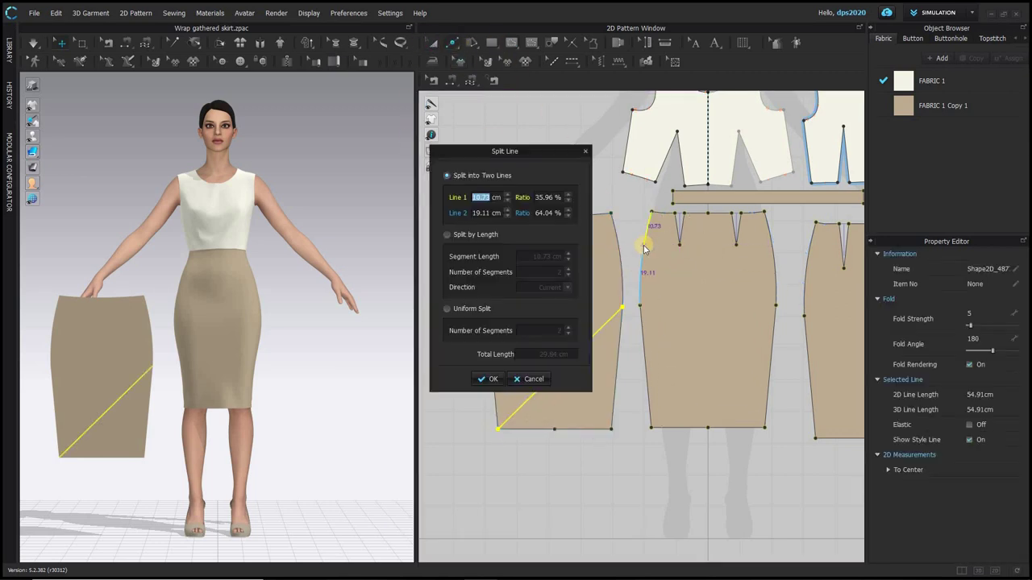
click(475, 375)
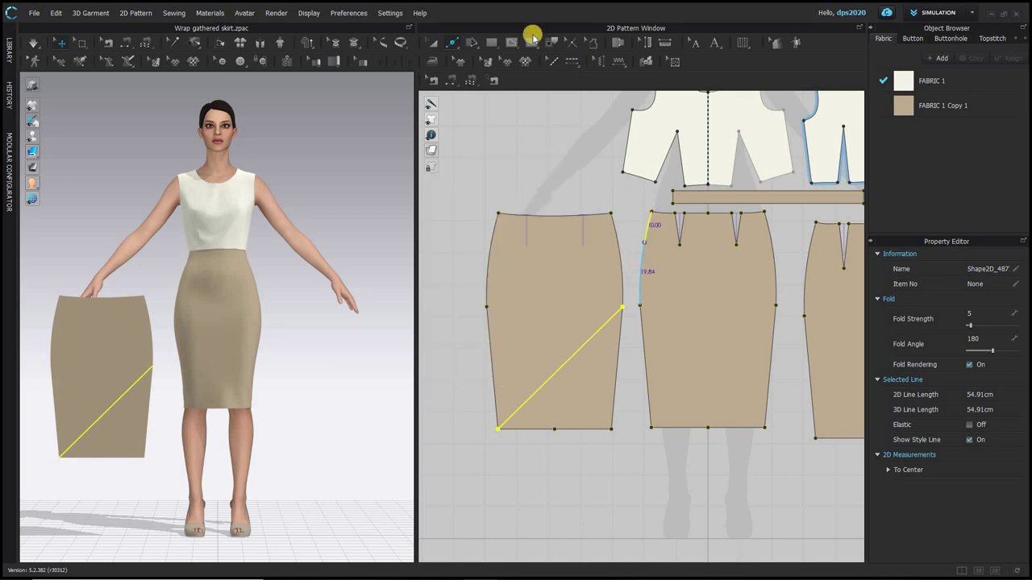
click(644, 245)
double_click(764, 427)
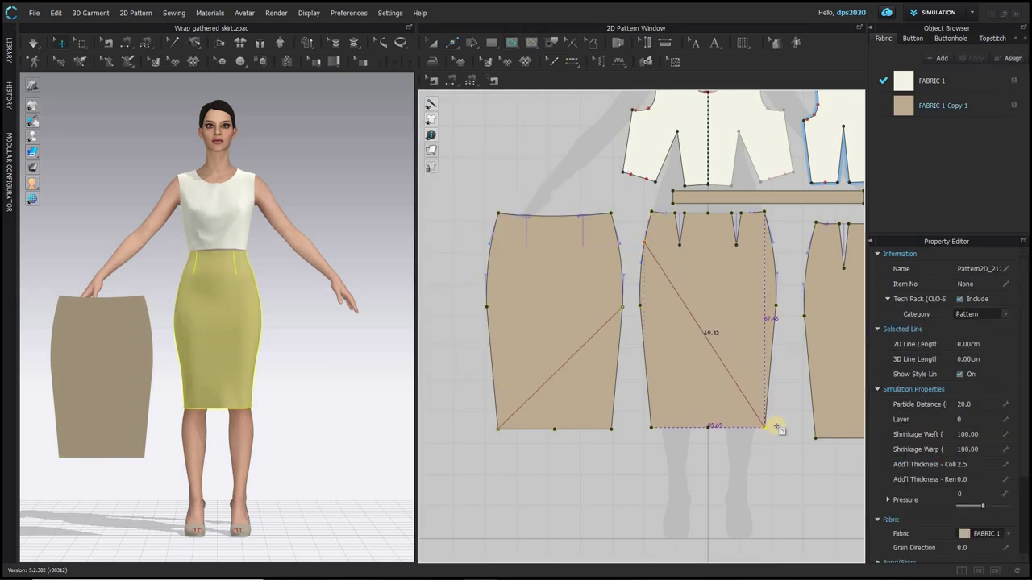
Select the diagonal internal lines on both skirt fronts and cut the patterns along them.
key(a)
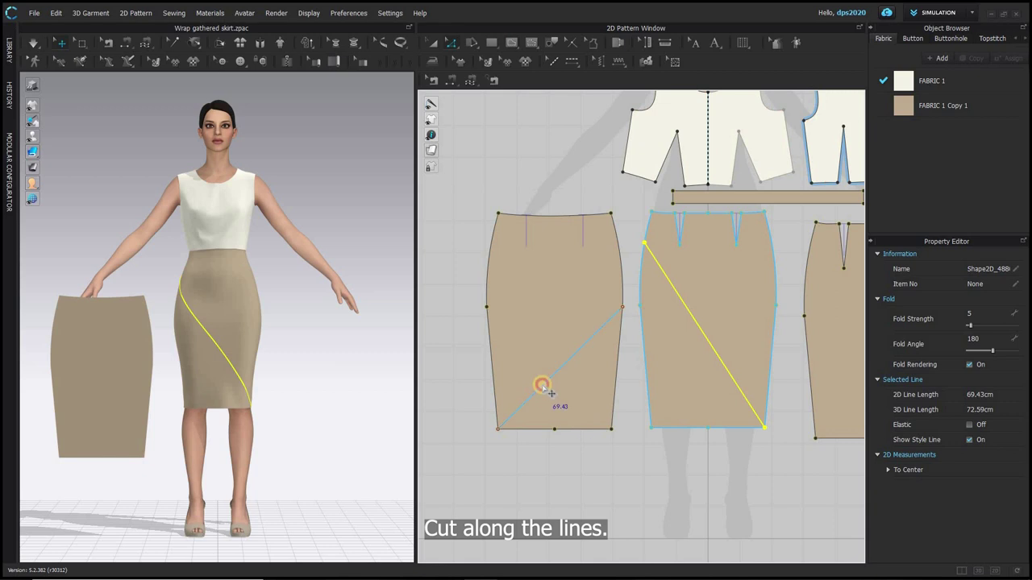
shift+click(543, 386)
right_click(542, 386)
click(577, 218)
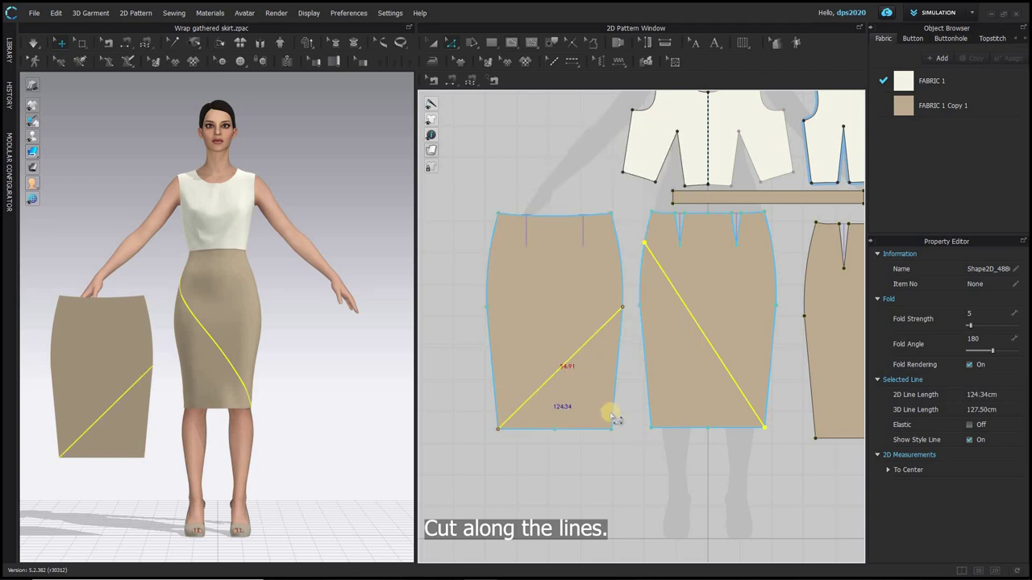
Delete the cut-off lower triangular pieces of both skirt fronts.
key(a)
click(598, 412)
shift+click(671, 361)
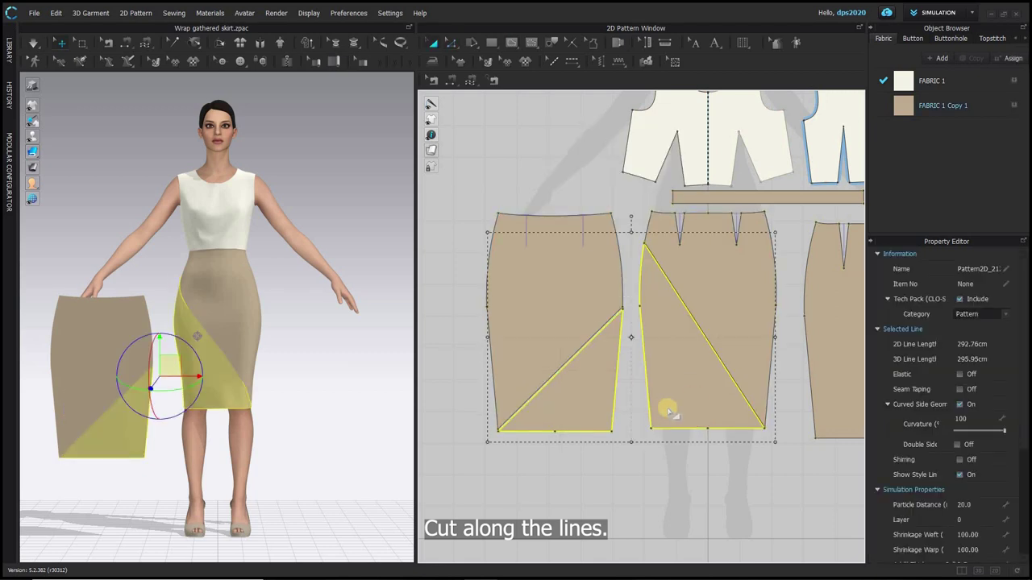
key(Delete)
click(626, 316)
Move the copied front's corner between side edge and diagonal outward and smooth the side curve to a length of about 31.6 cm.
key(z)
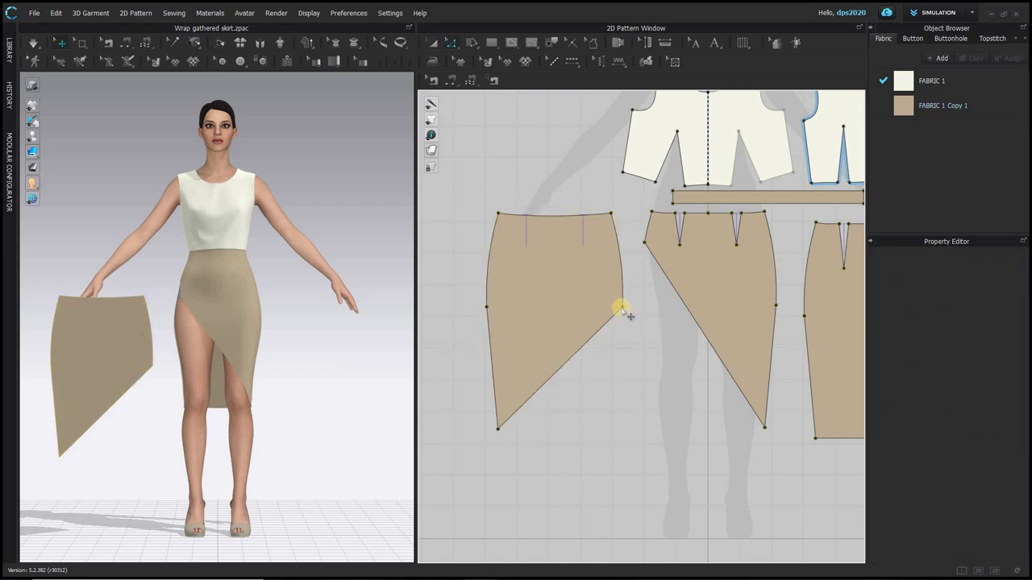
drag(621, 309, 643, 308)
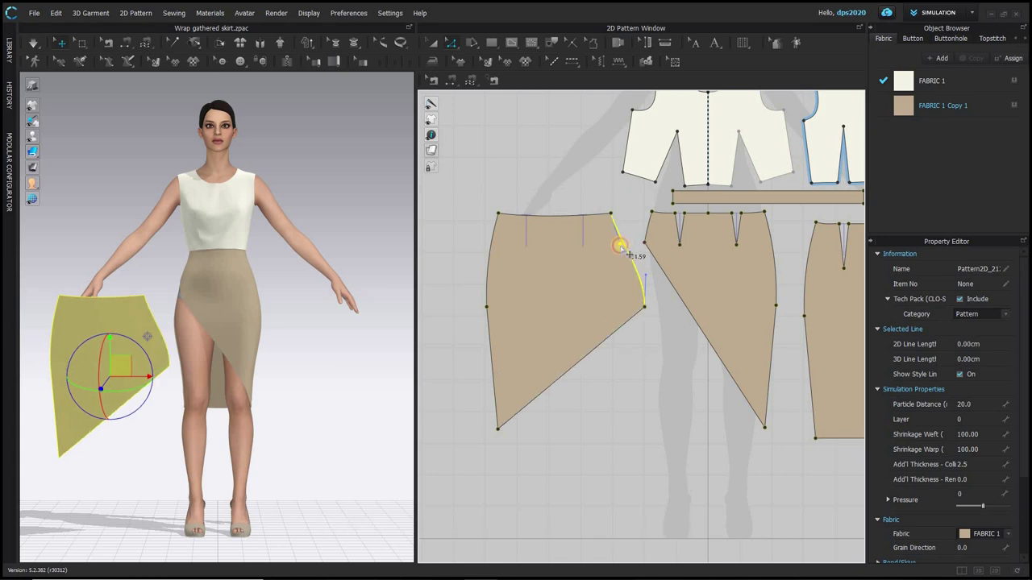
drag(621, 244, 627, 244)
click(641, 276)
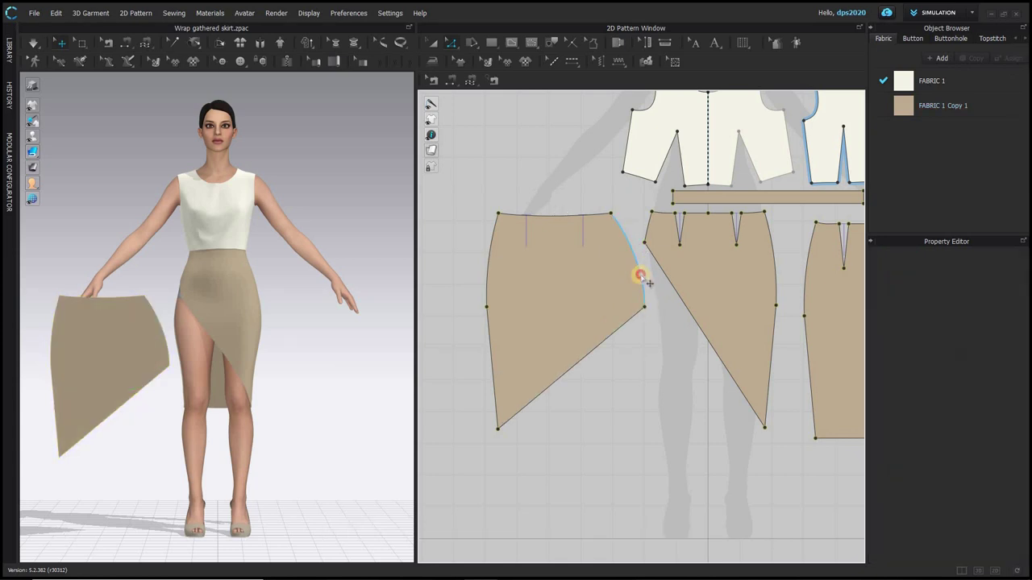
click(643, 274)
drag(646, 281, 644, 279)
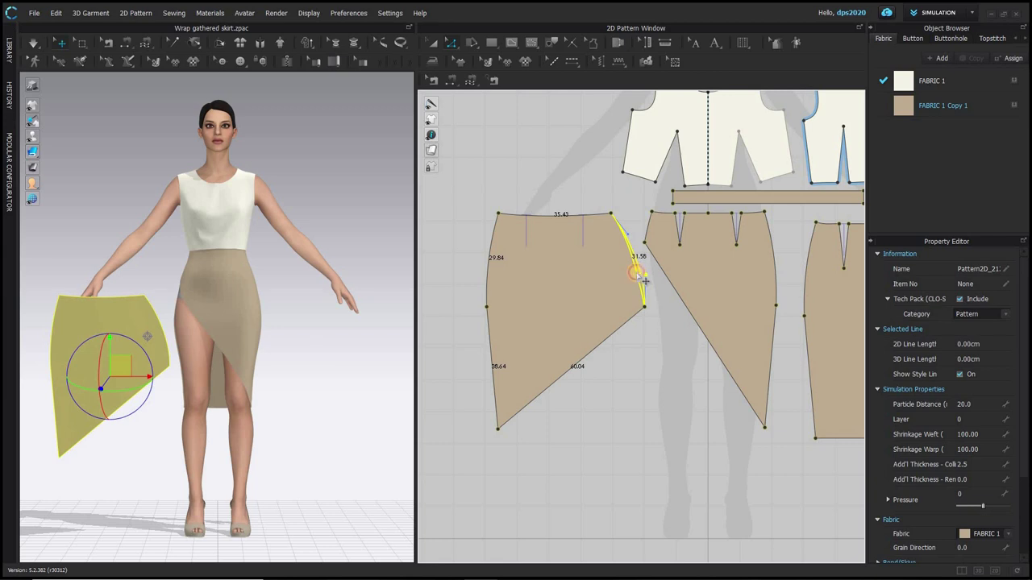
Curve the straight diagonal edges outward, the copied front's to about 62.1 cm and the original front's to about 74.2 cm.
click(592, 357)
drag(589, 367, 570, 400)
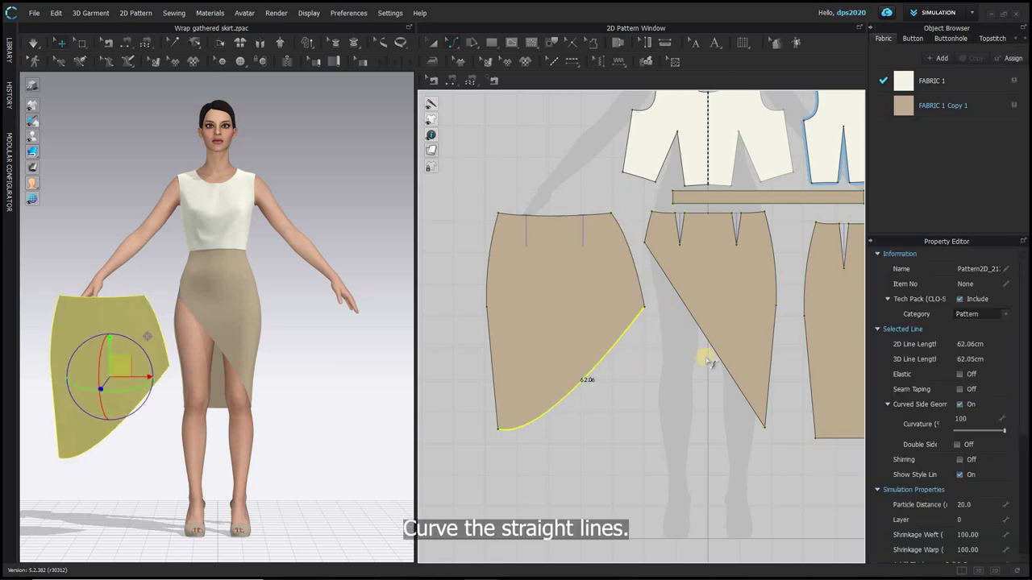
drag(705, 387, 701, 392)
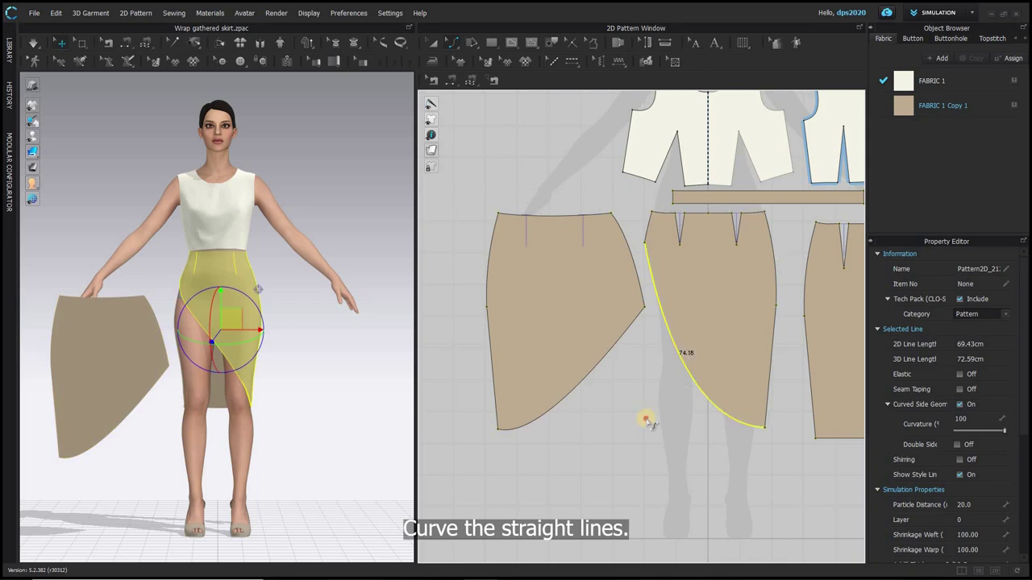
Change the waist edge length of the dartless copied front to 30 cm, applying the change at both ends.
click(645, 419)
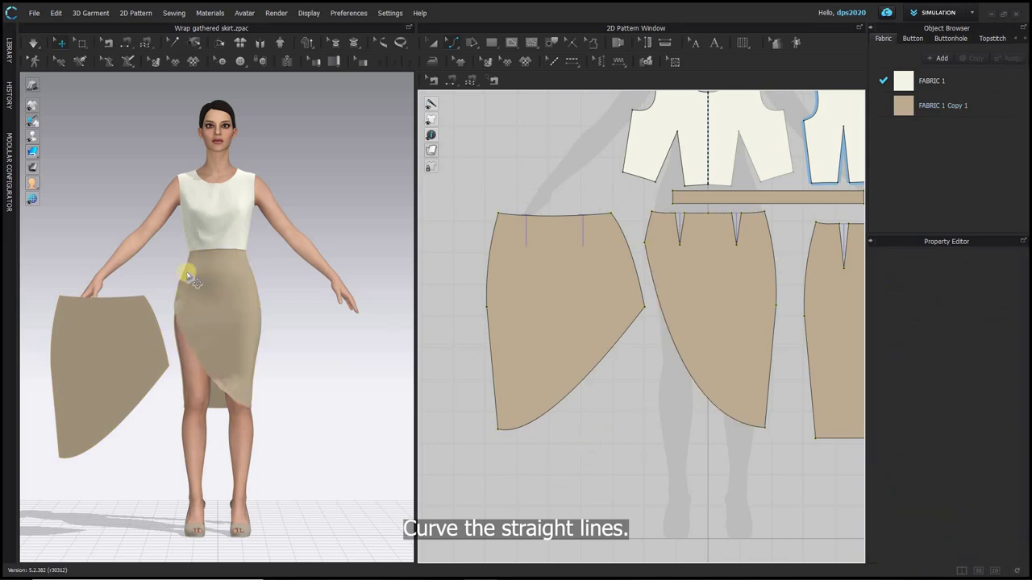
click(561, 215)
right_click(561, 215)
click(617, 291)
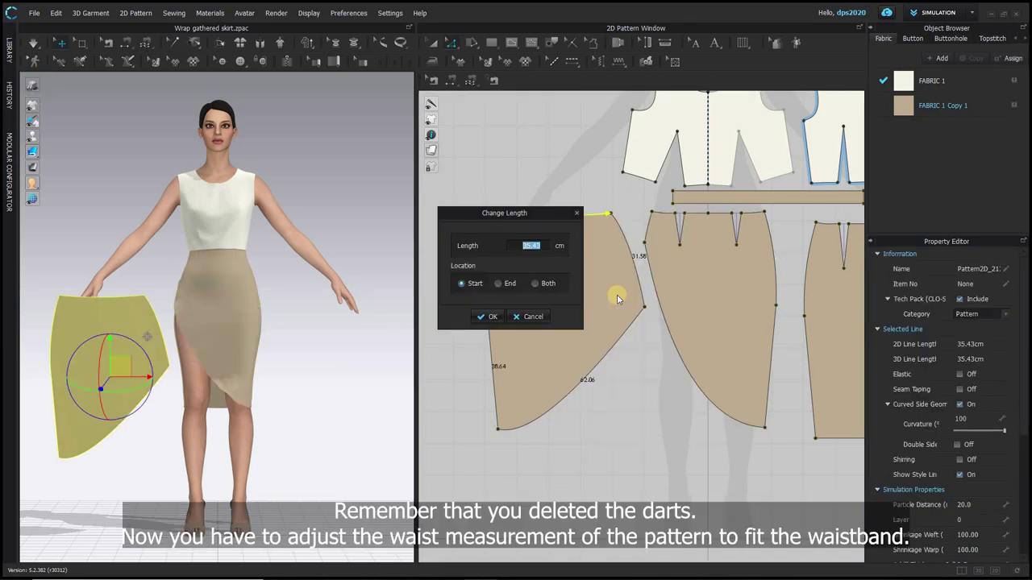
text(30)
click(548, 284)
click(482, 318)
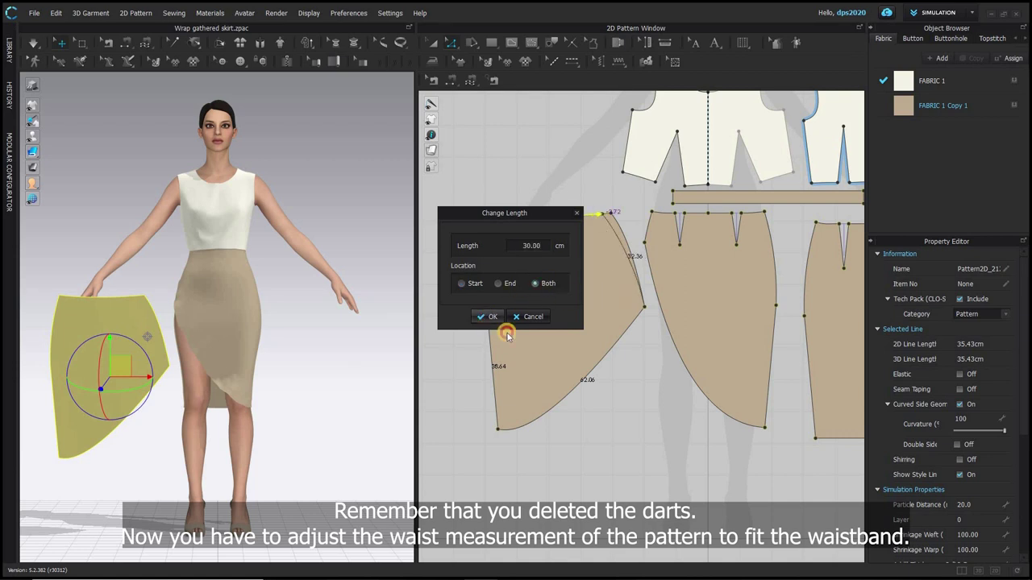
click(643, 468)
Free-sew the copied front's whole curved edge from waist to pointed corner onto about the upper 10 cm of the original front's long side edge.
click(450, 81)
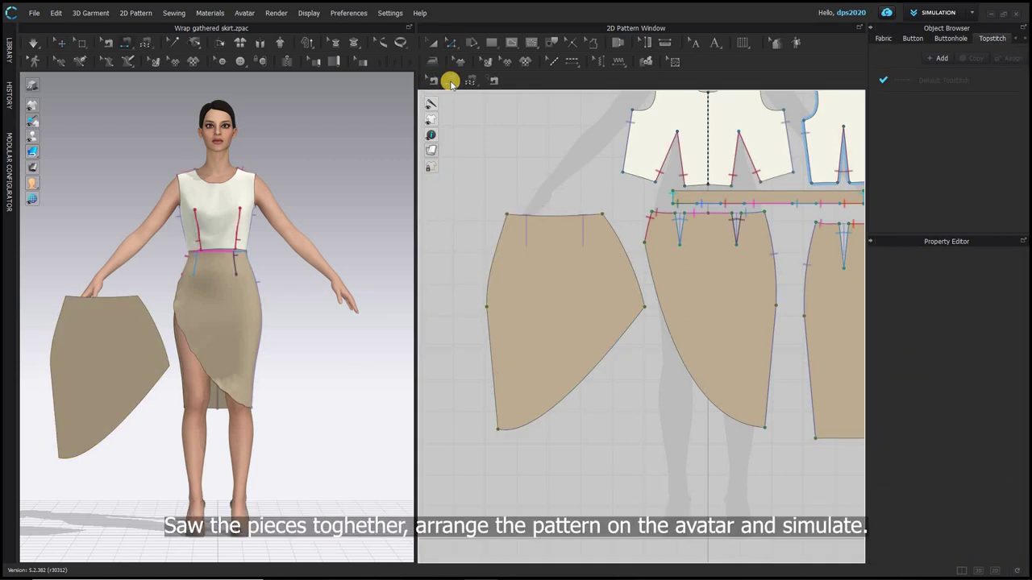
click(475, 79)
middle_drag(700, 250, 667, 268)
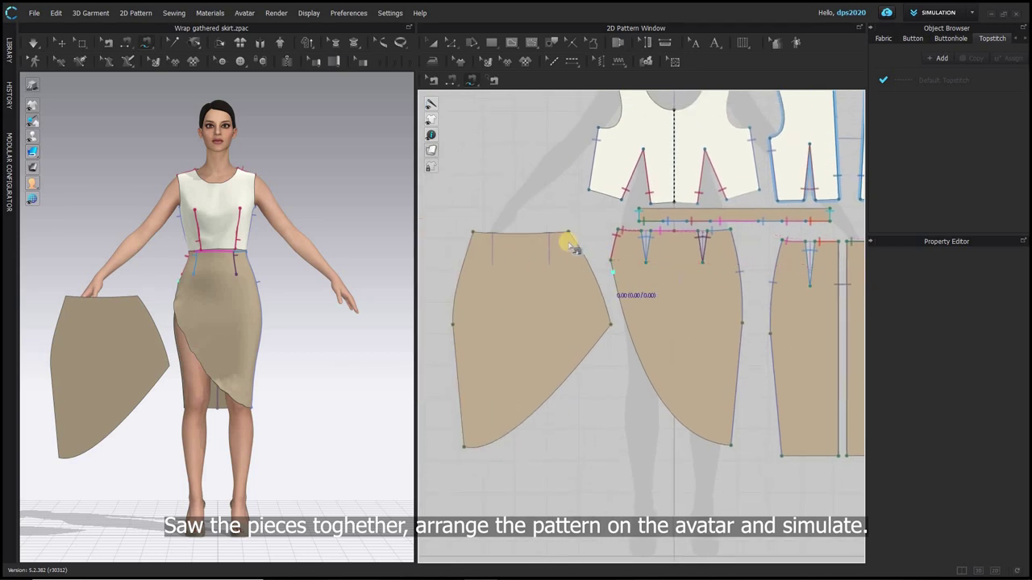
click(738, 261)
click(576, 234)
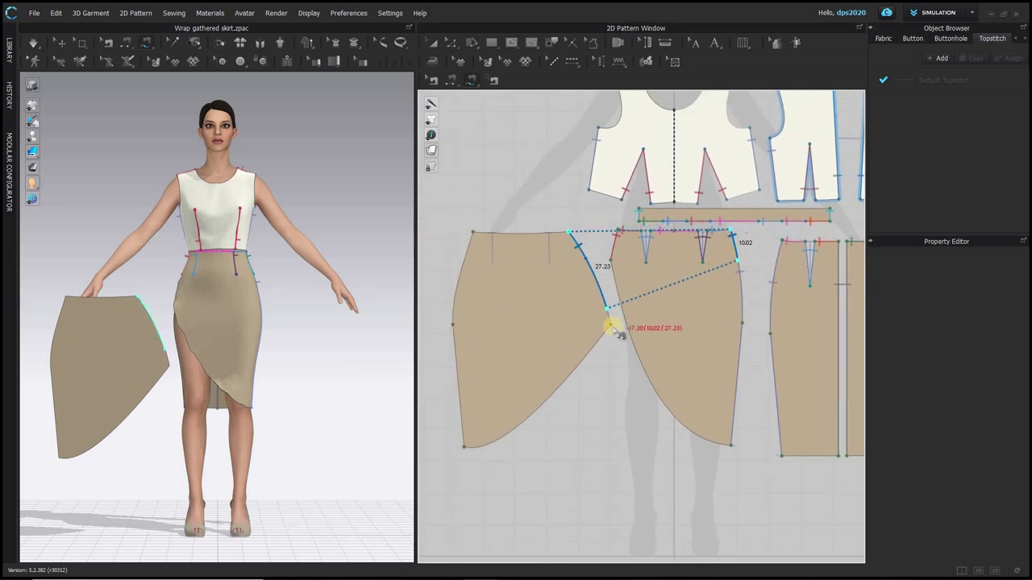
click(611, 326)
Sew the copied front's outer side to the original front's short 10 cm edge, and the rest of that side to the back panel's outer side.
click(474, 233)
click(610, 262)
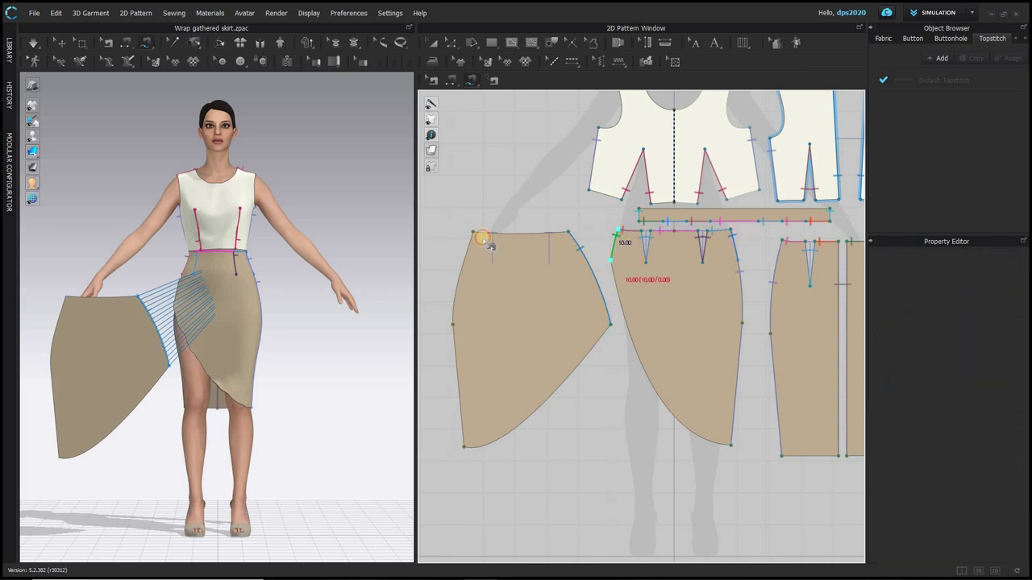
click(466, 262)
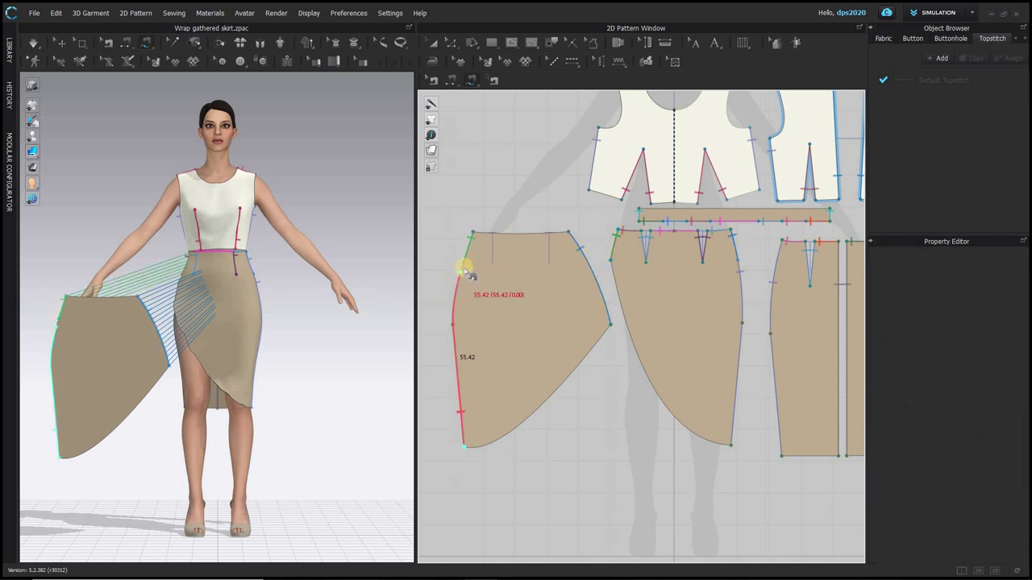
middle_drag(741, 316, 557, 285)
click(720, 424)
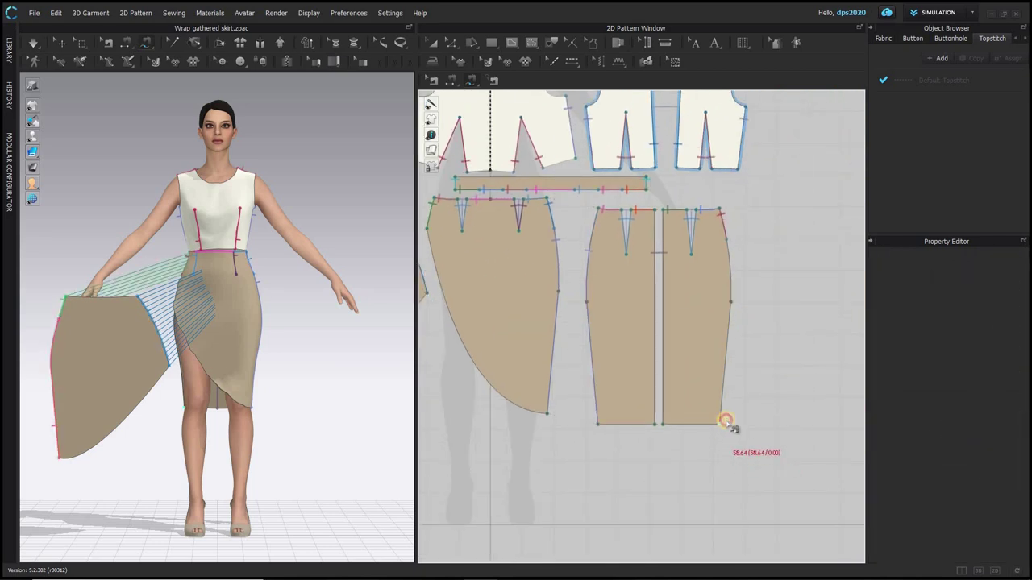
click(726, 240)
Sew the copied front's 30 cm waist edge to the matching front section of the waistband's lower edge.
middle_drag(465, 254, 710, 335)
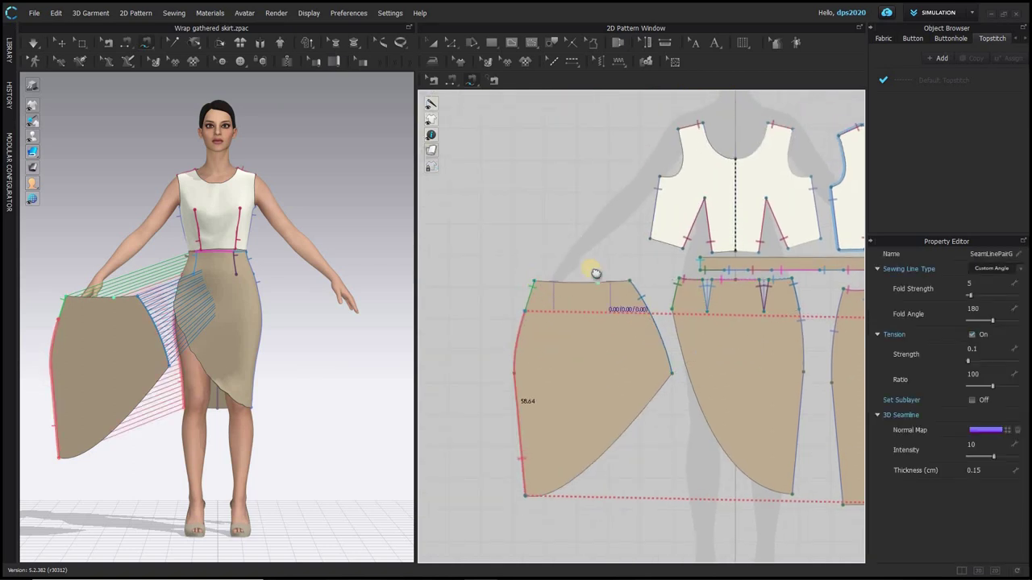
middle_drag(591, 270, 500, 244)
click(442, 256)
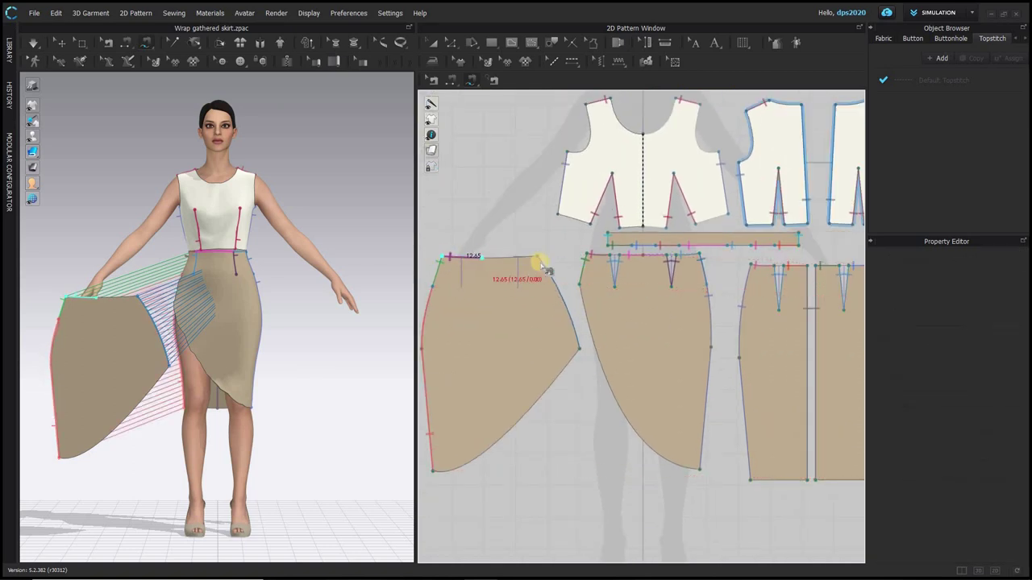
click(656, 245)
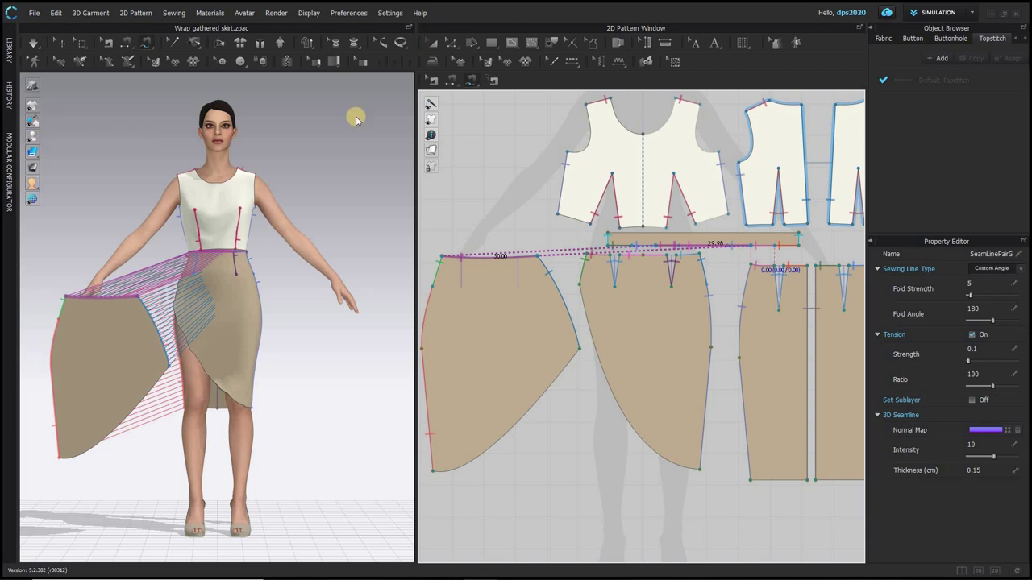
Arrange the copied front over the avatar's front at hip level and simulate the garment.
click(61, 135)
click(118, 331)
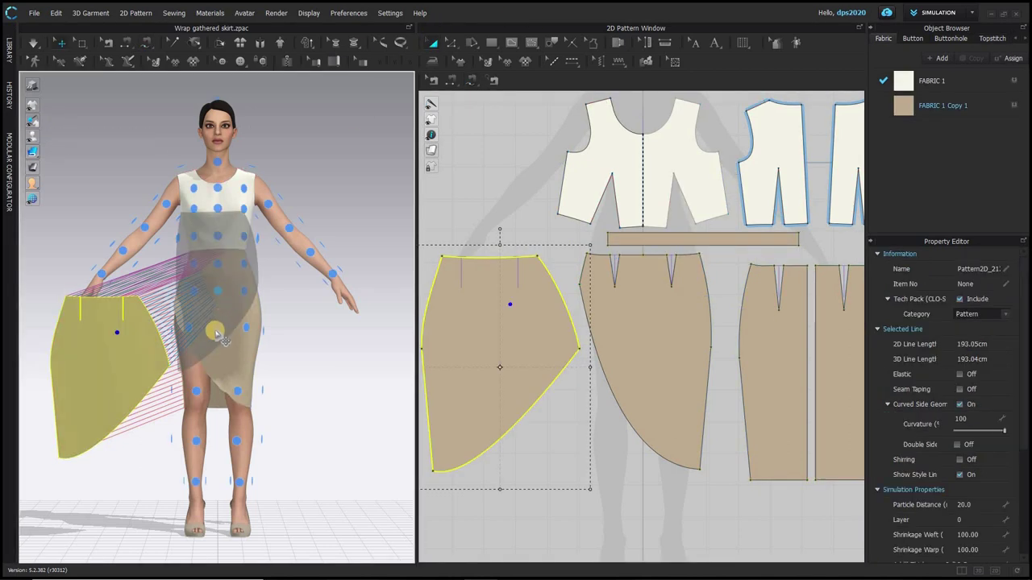
click(216, 329)
key(space)
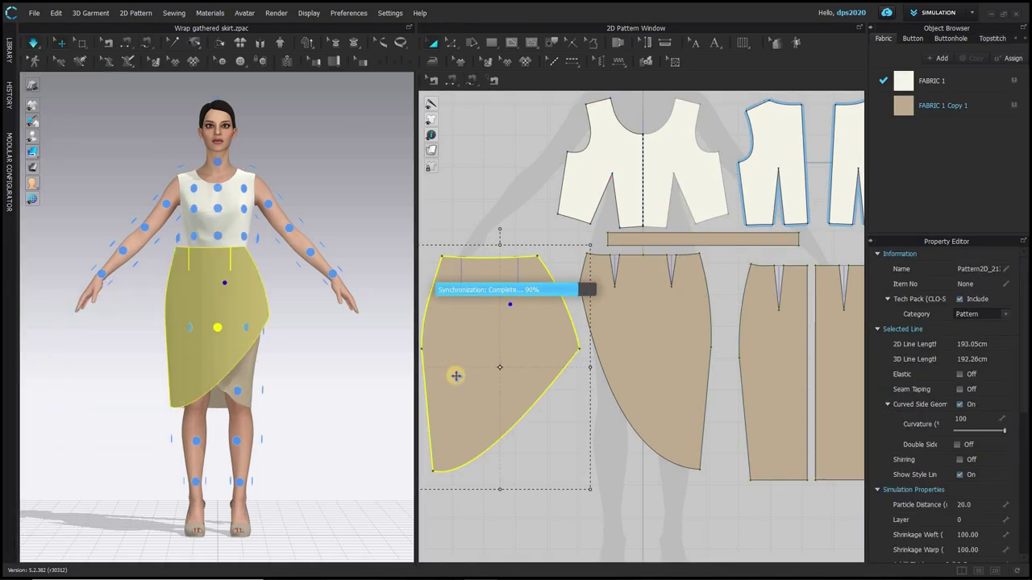
right_drag(245, 417, 300, 400)
key(2)
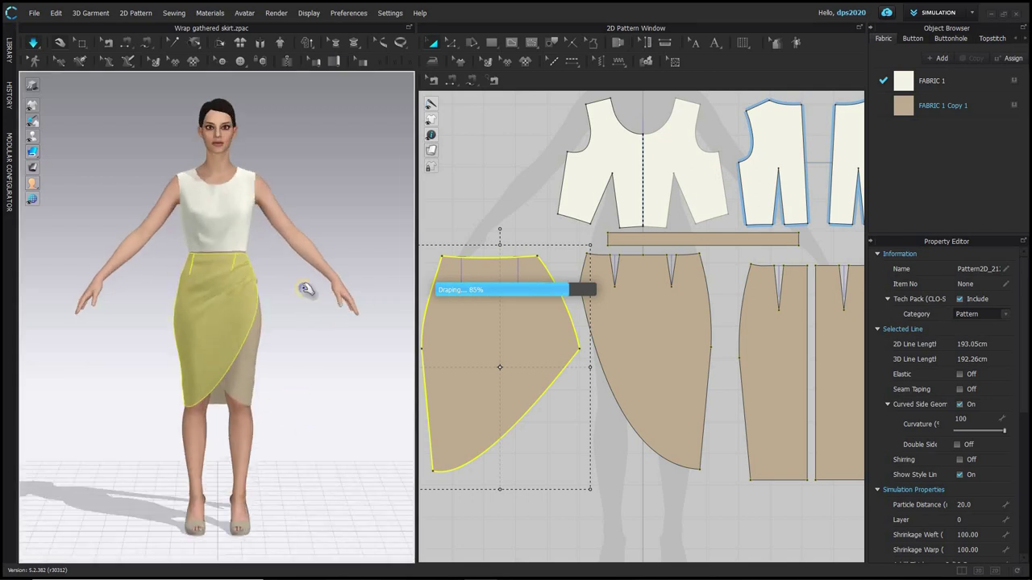
Delete the two leftover internal dart lines on the copied front.
click(551, 44)
click(461, 277)
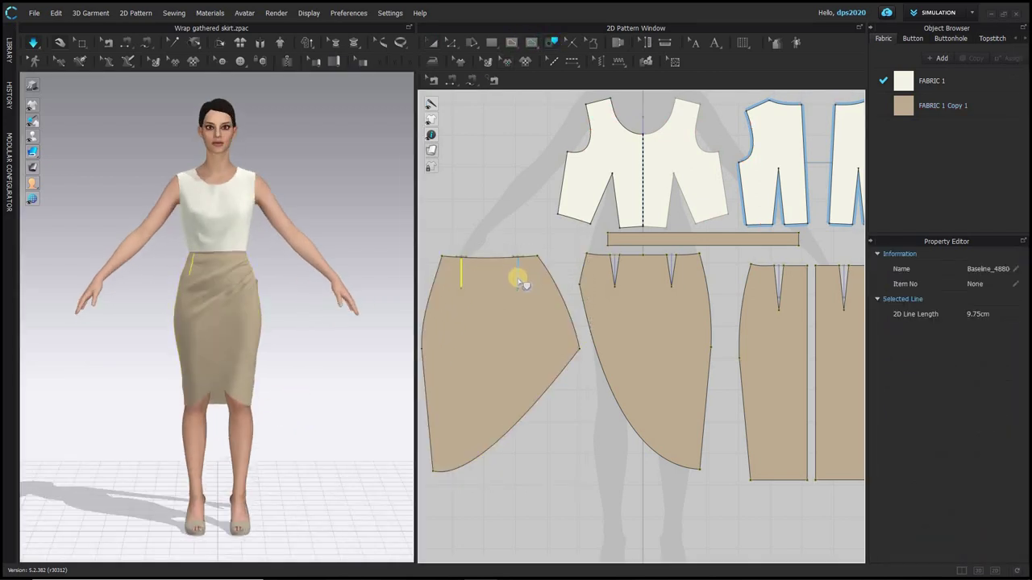
key(Delete)
Simulate again and tug the overlapping front's fabric to settle the gathers at the side, undoing the misplaced pull.
scroll(237, 374, up, 5)
right_drag(194, 306, 240, 360)
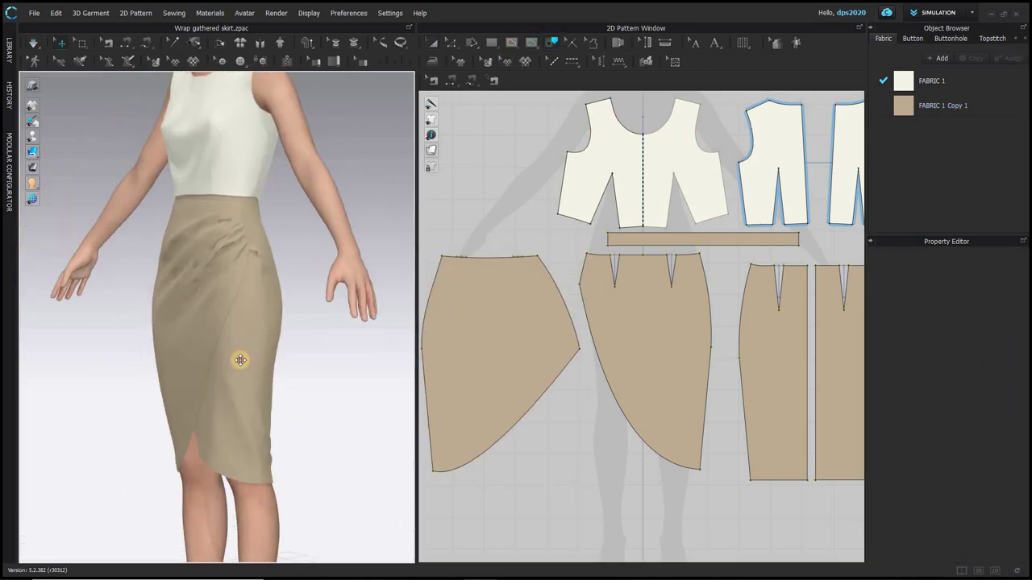
key(space)
drag(246, 319, 218, 444)
key(ctrl+z)
key(space)
click(254, 227)
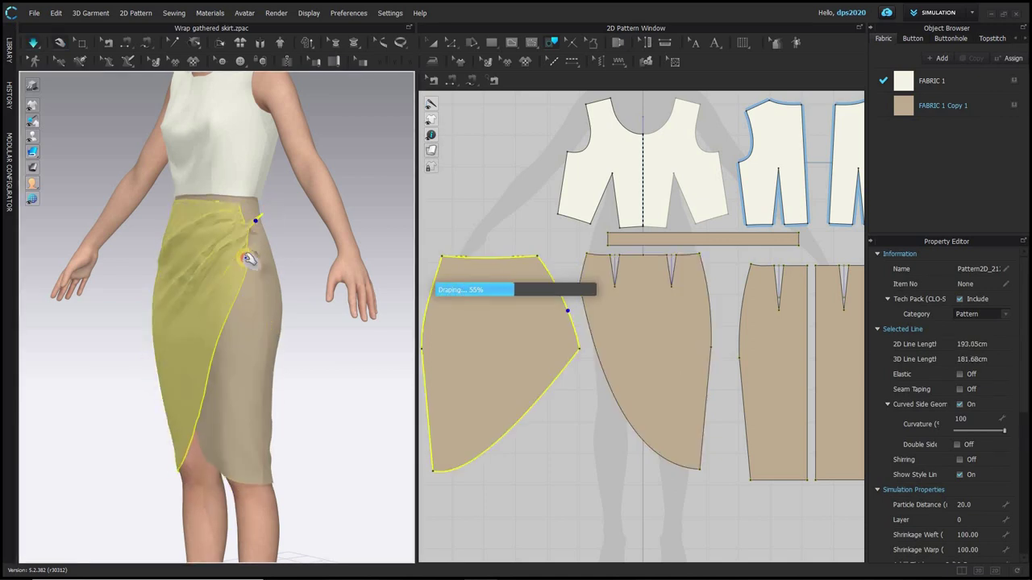
Move the copied front's pointed side corner outward and slightly up by about 3.8 cm.
click(577, 420)
key(z)
drag(578, 348, 587, 339)
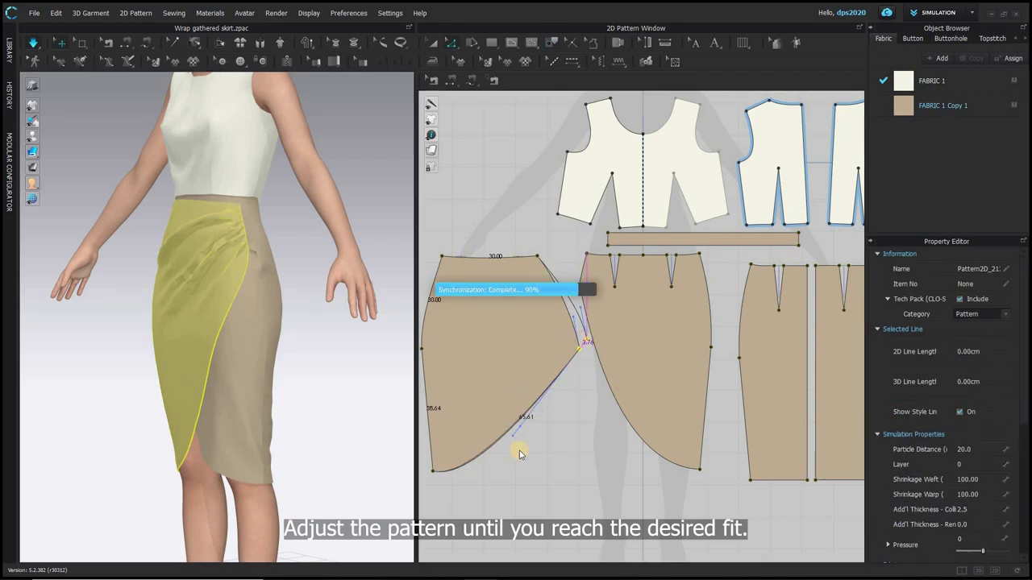
click(559, 420)
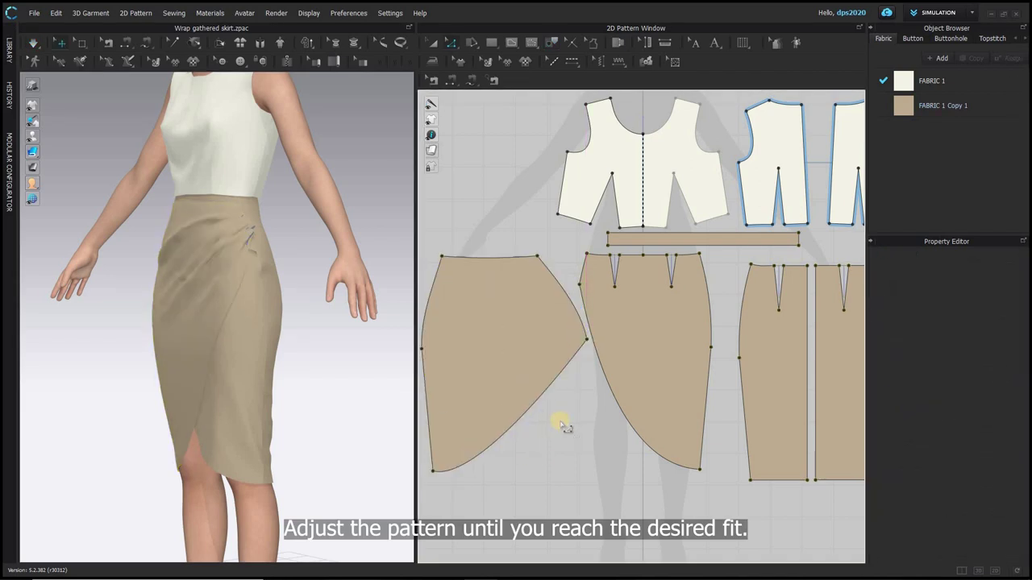
Simulate the adjusted skirt, pull the overlapping front toward the hip to smooth its drape, and review the whole look.
click(234, 369)
right_drag(237, 370, 293, 418)
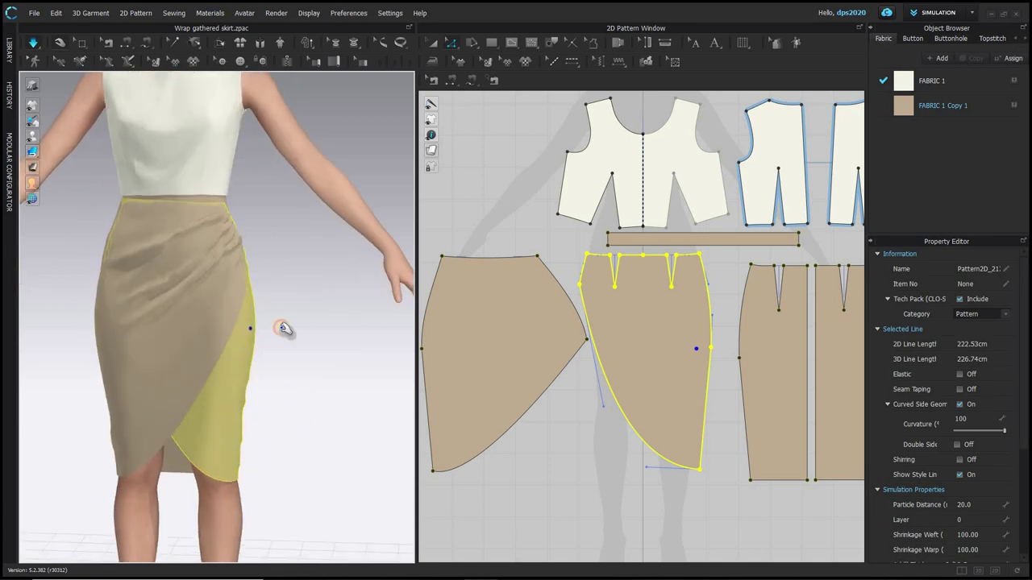
click(198, 324)
drag(212, 311, 111, 248)
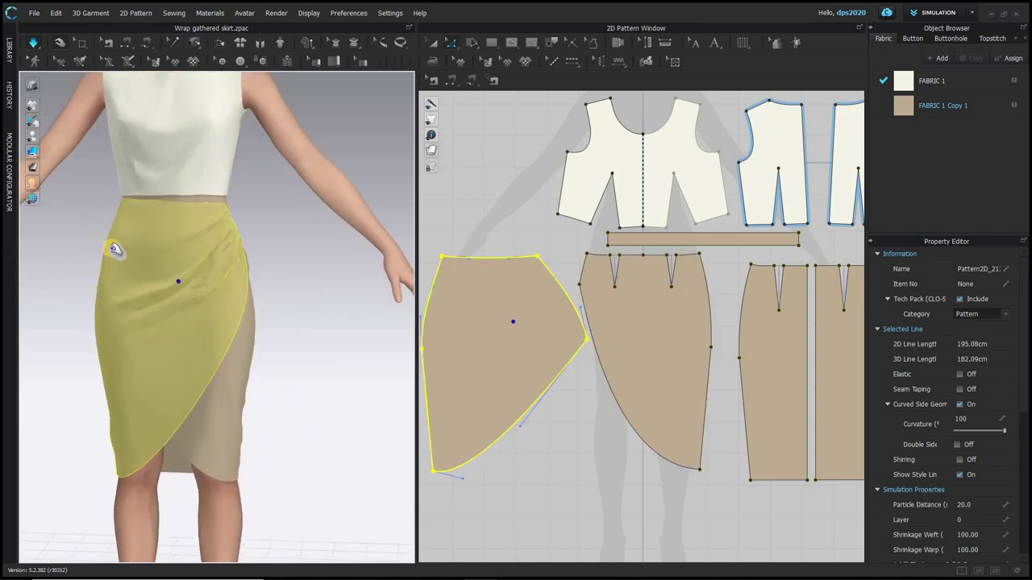
click(284, 298)
right_drag(285, 299, 299, 325)
scroll(293, 322, down, 4)
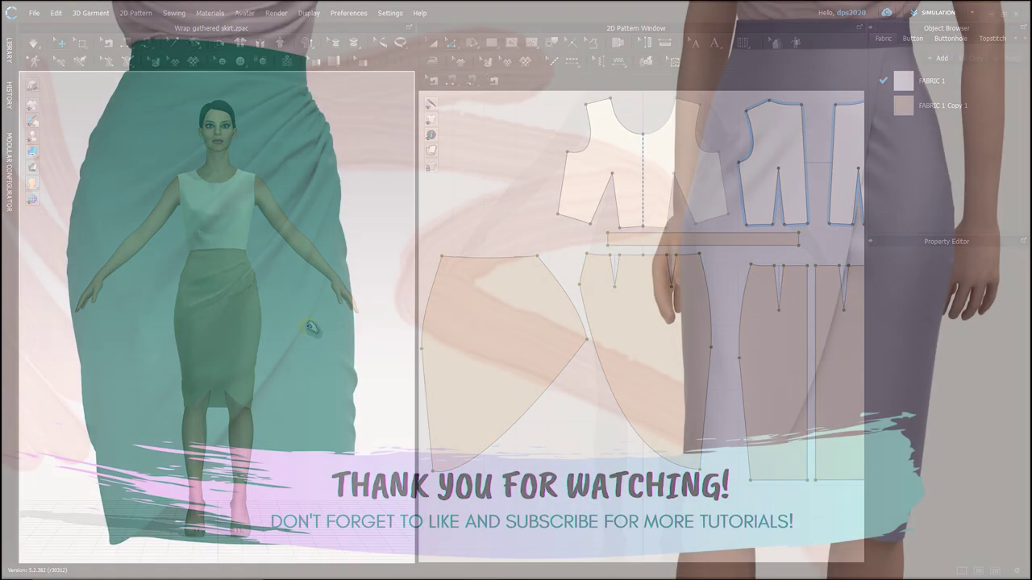